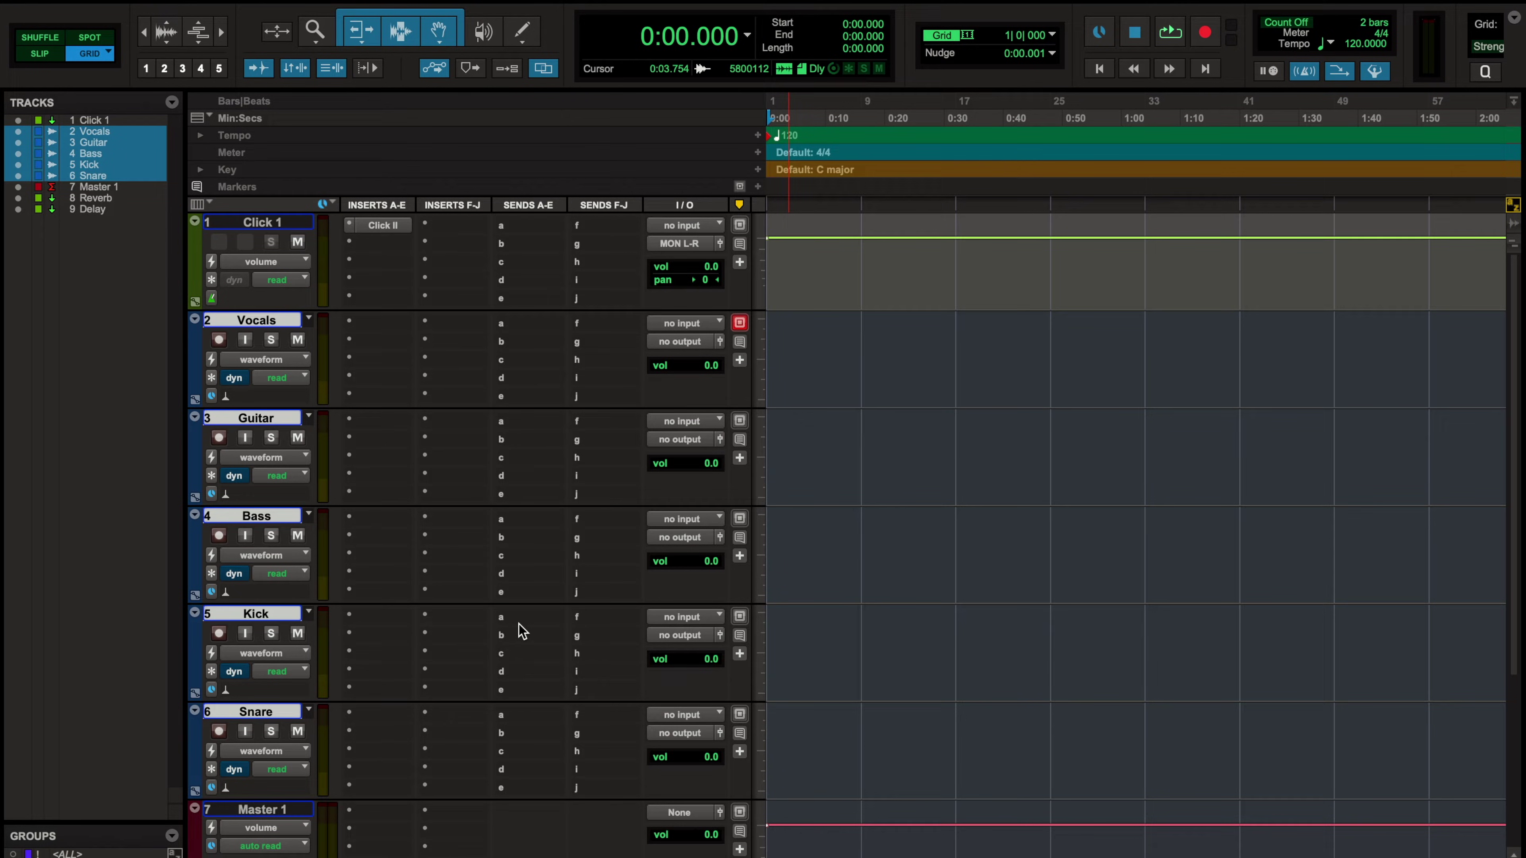
# Scroll through the Input page's MIC/LINE, ADAT, TALKBACK and Audio Bridge 2-A paths
pyautogui.scroll(-6, 519, 624)
pyautogui.scroll(6, 523, 625)
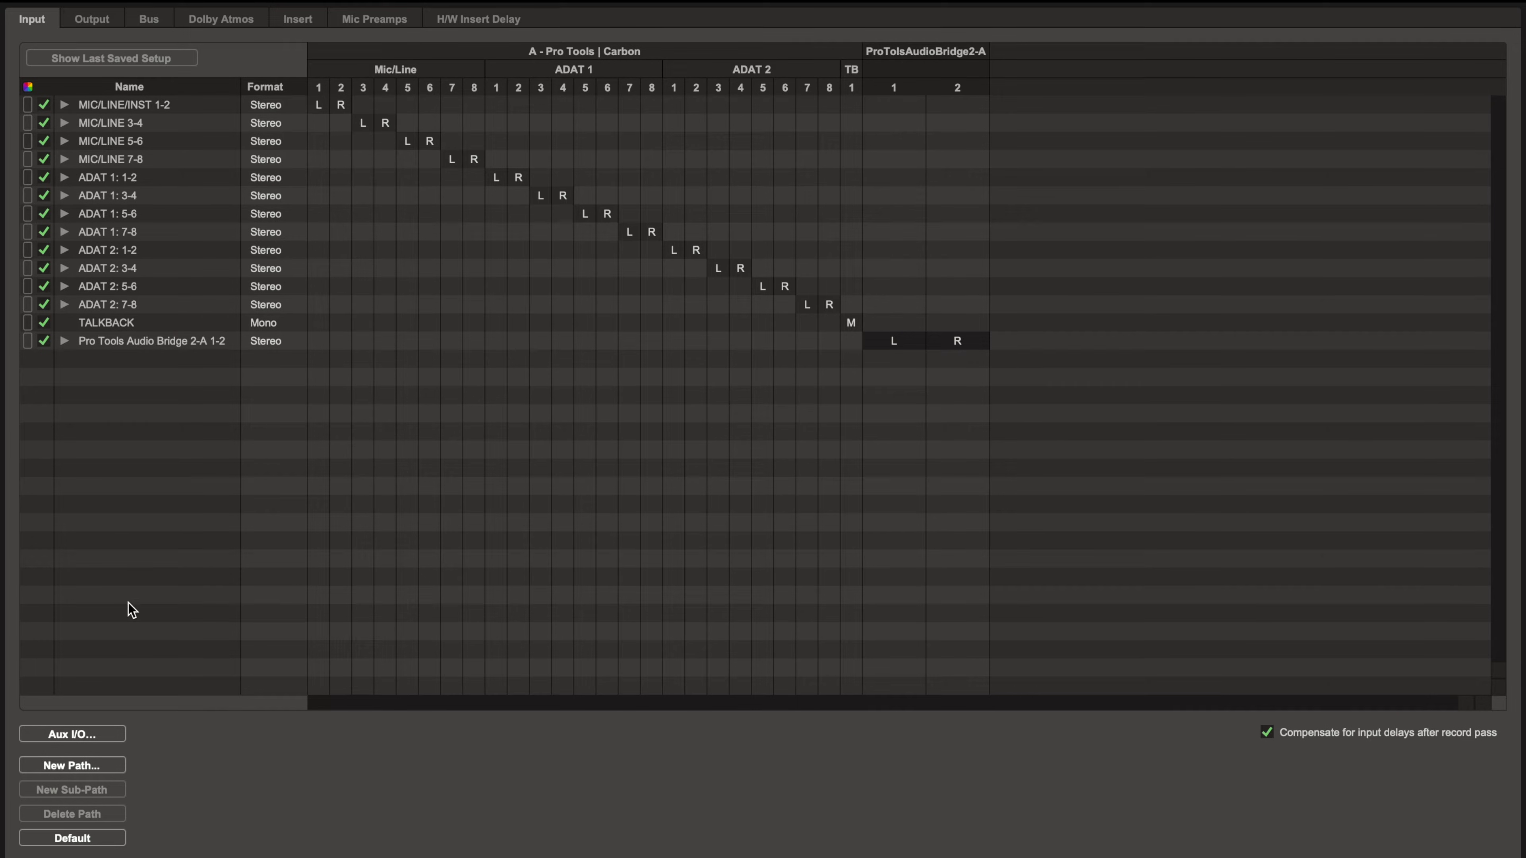
# Delete all input paths and restore the default input paths
pyautogui.press('super+a')
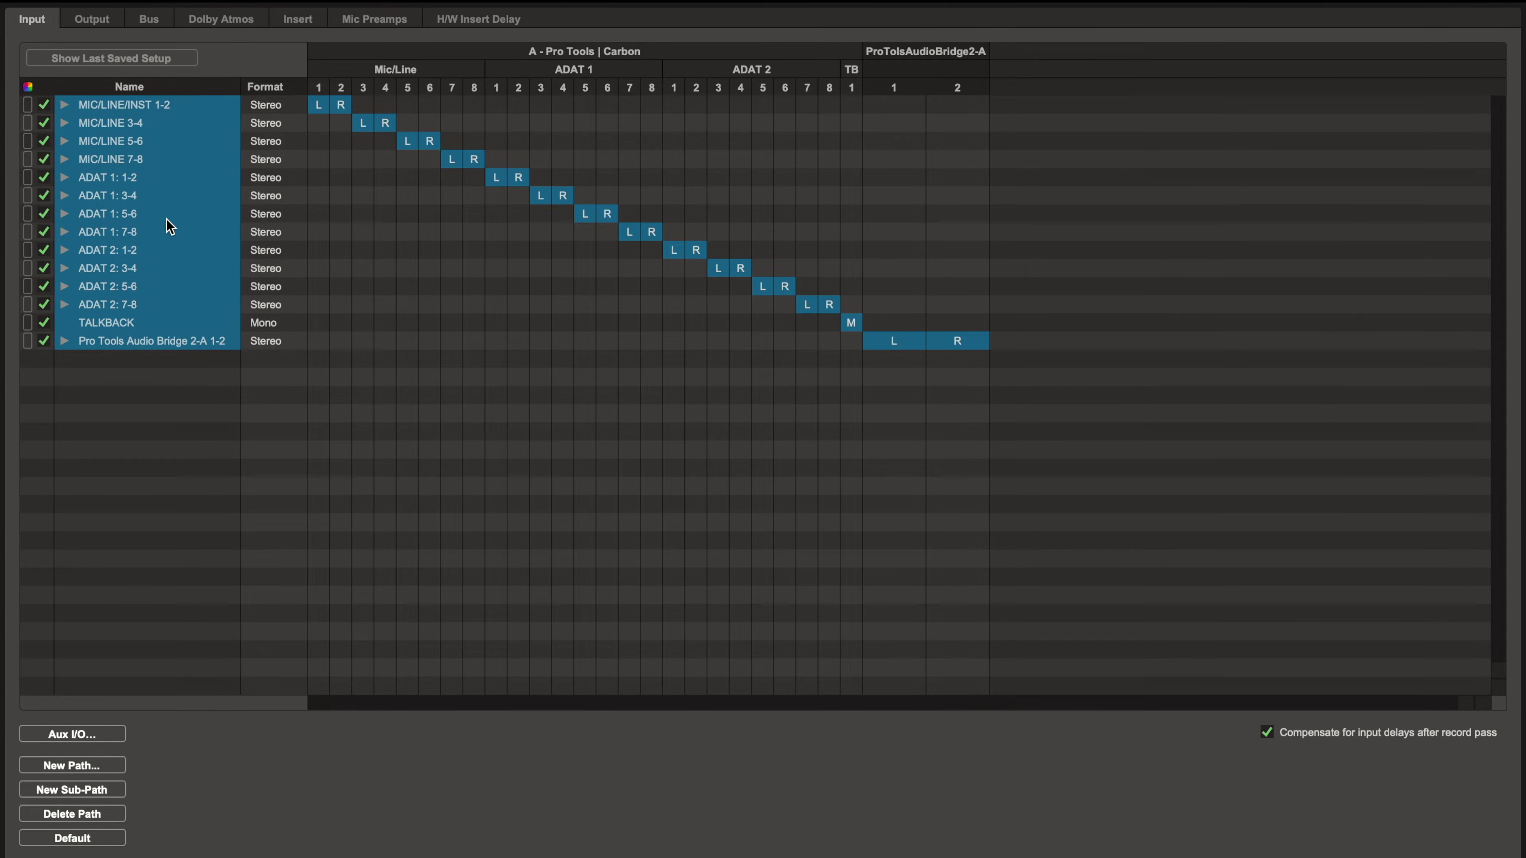
pyautogui.press('BackSpace')
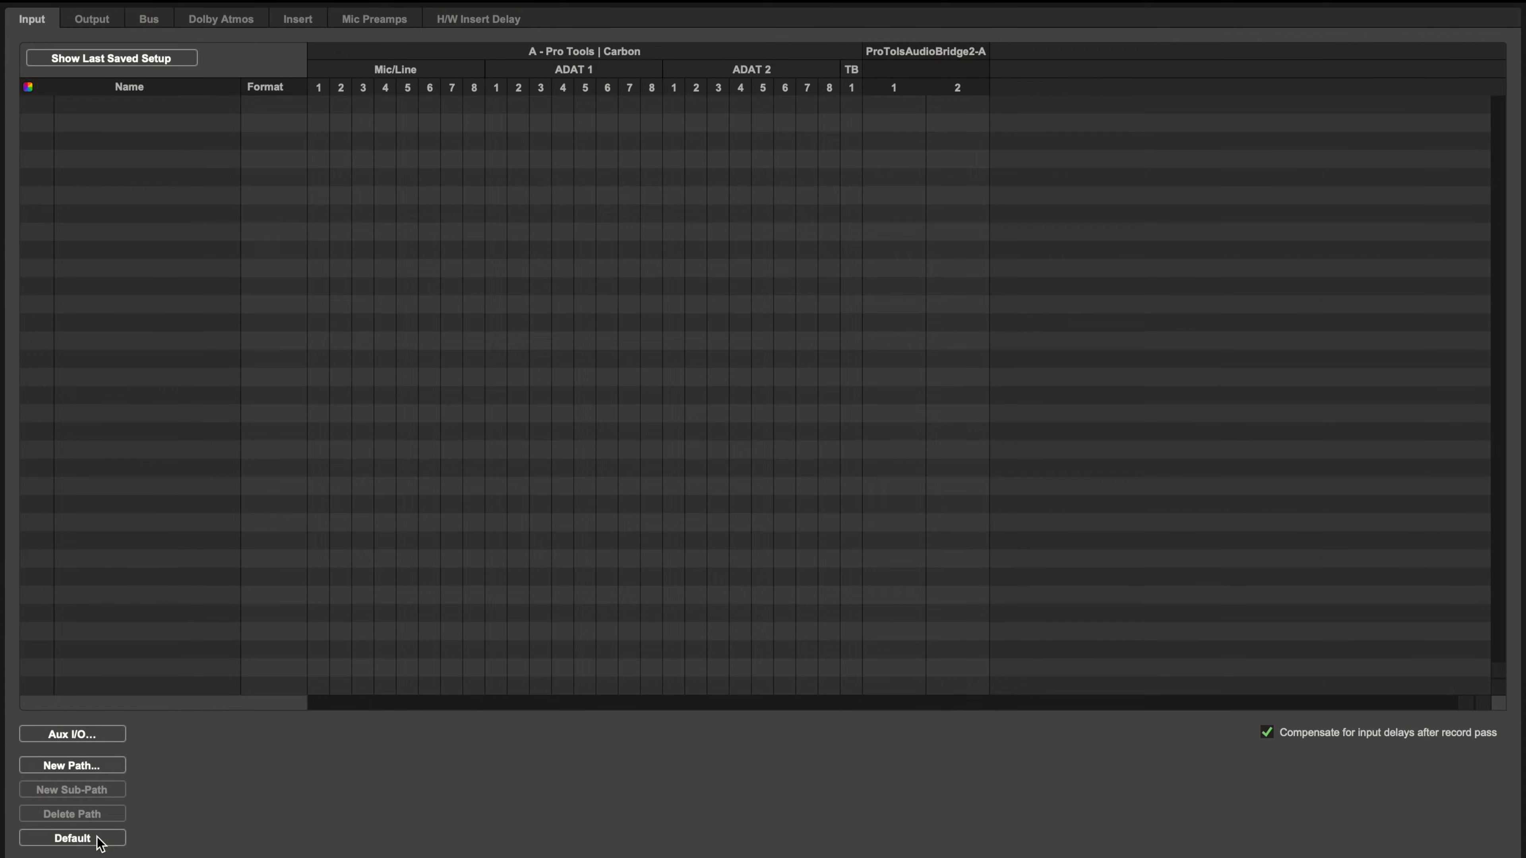
pyautogui.click(72, 838)
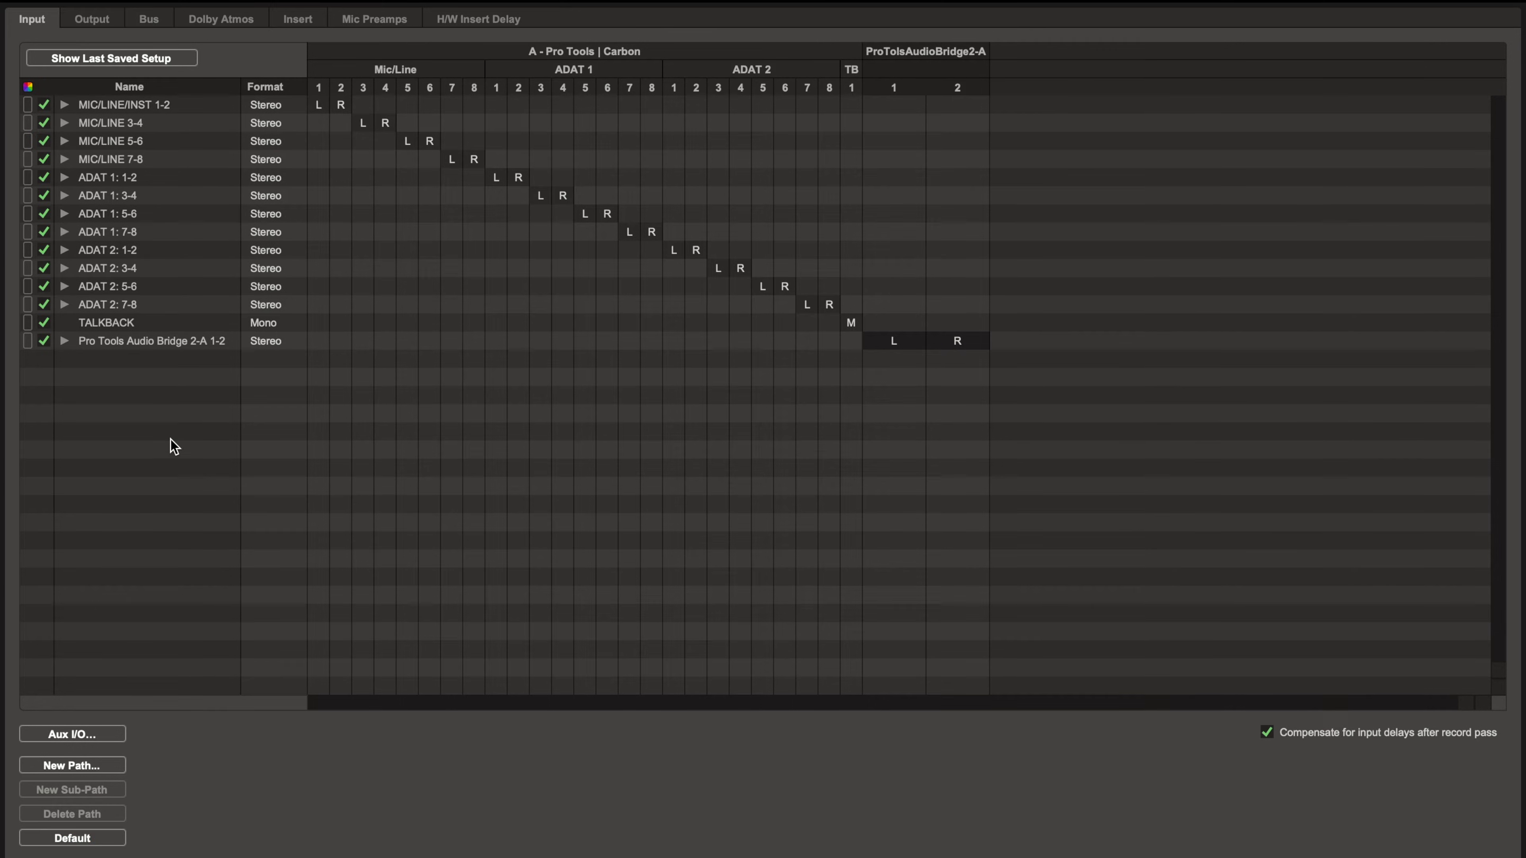
# Delete all output paths, confirming the removal, and restore the default output paths
pyautogui.click(99, 20)
pyautogui.press('super+a')
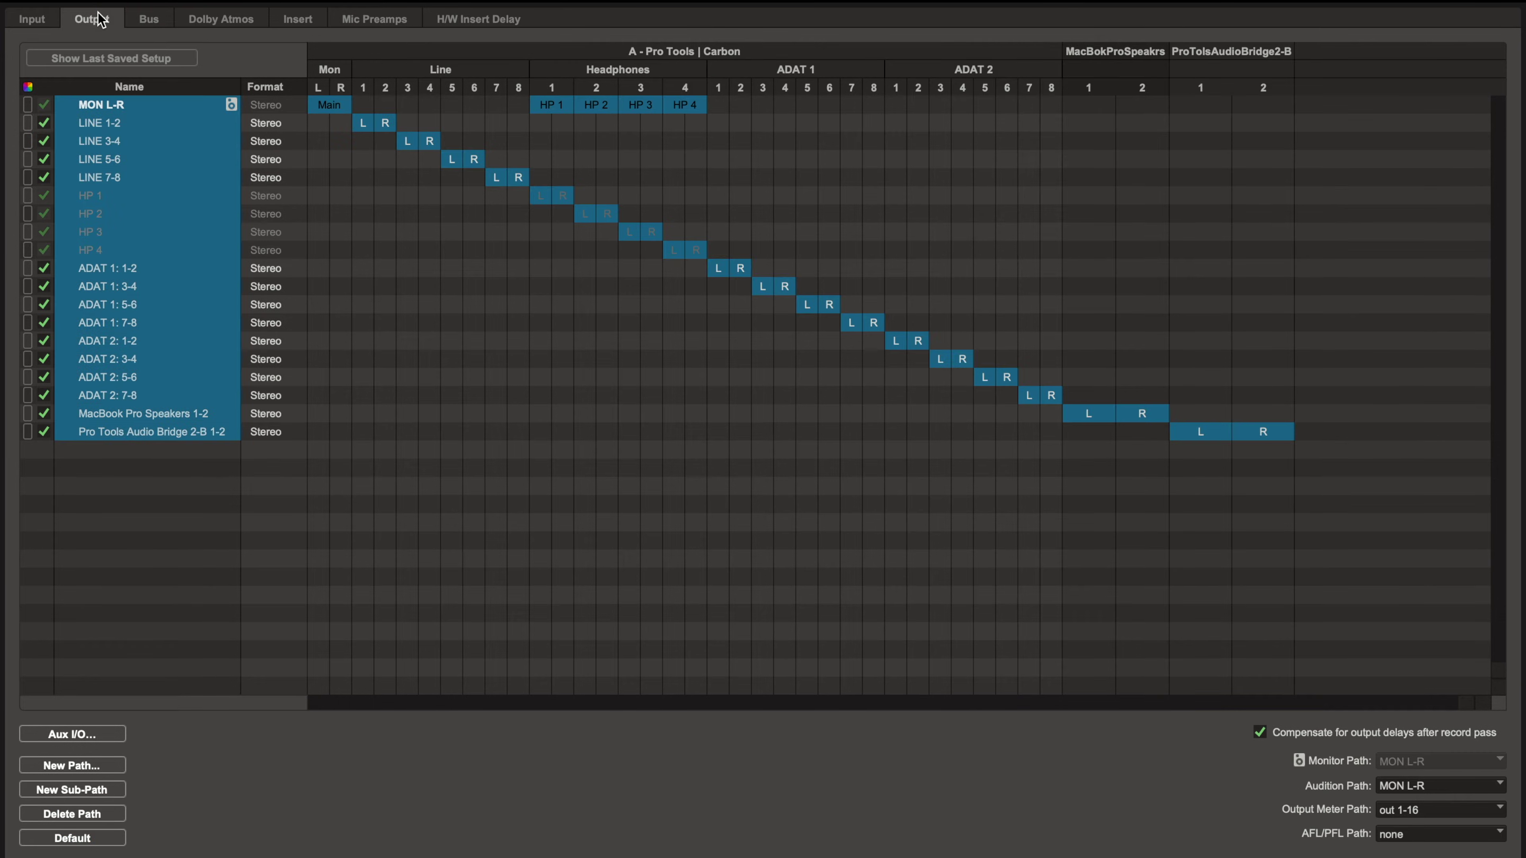
pyautogui.press('BackSpace')
pyautogui.click(923, 423)
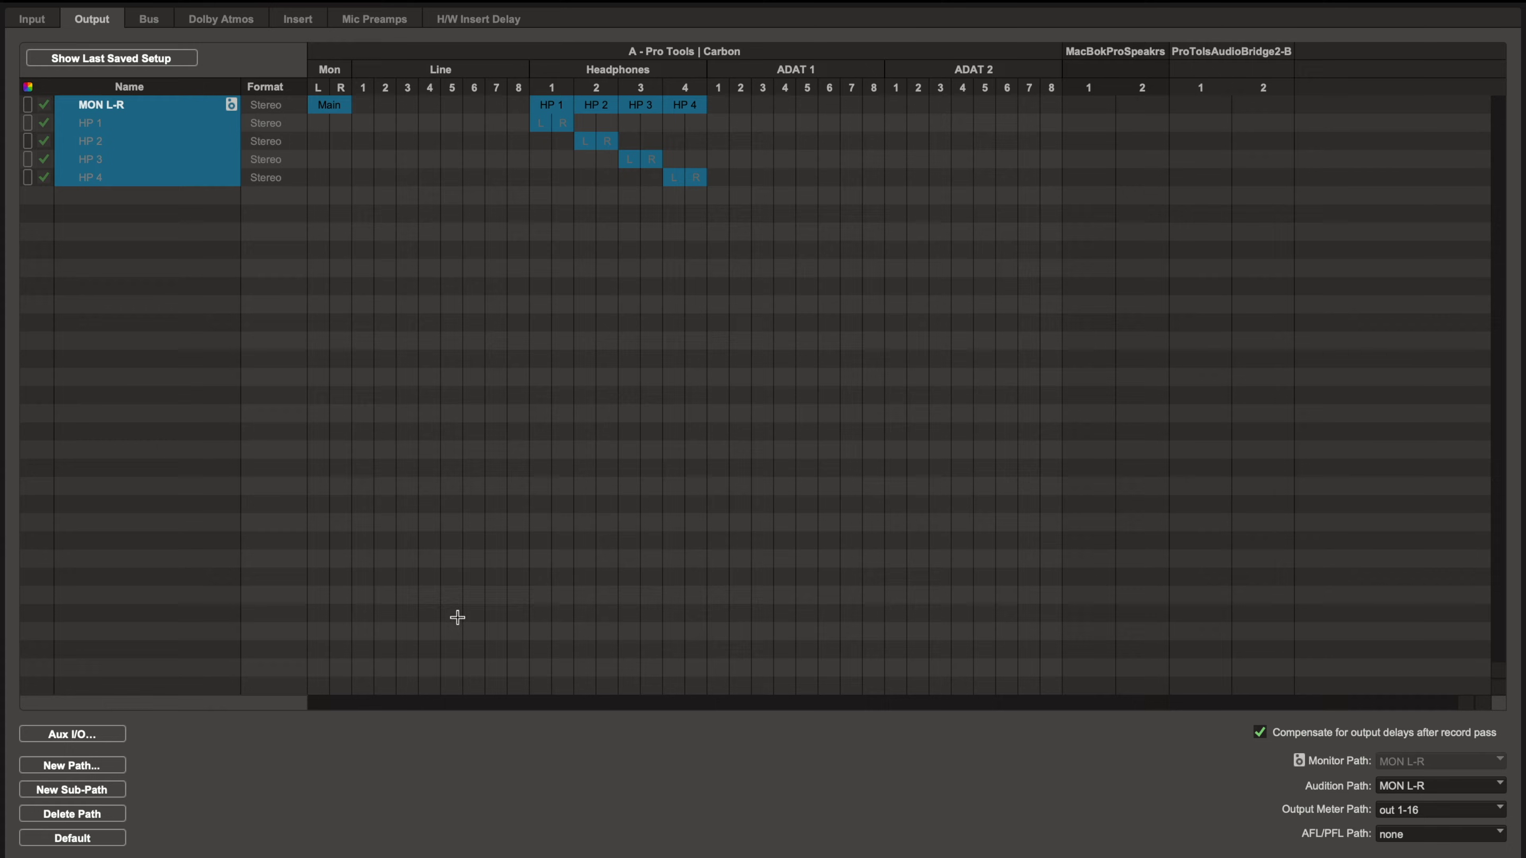
pyautogui.click(80, 842)
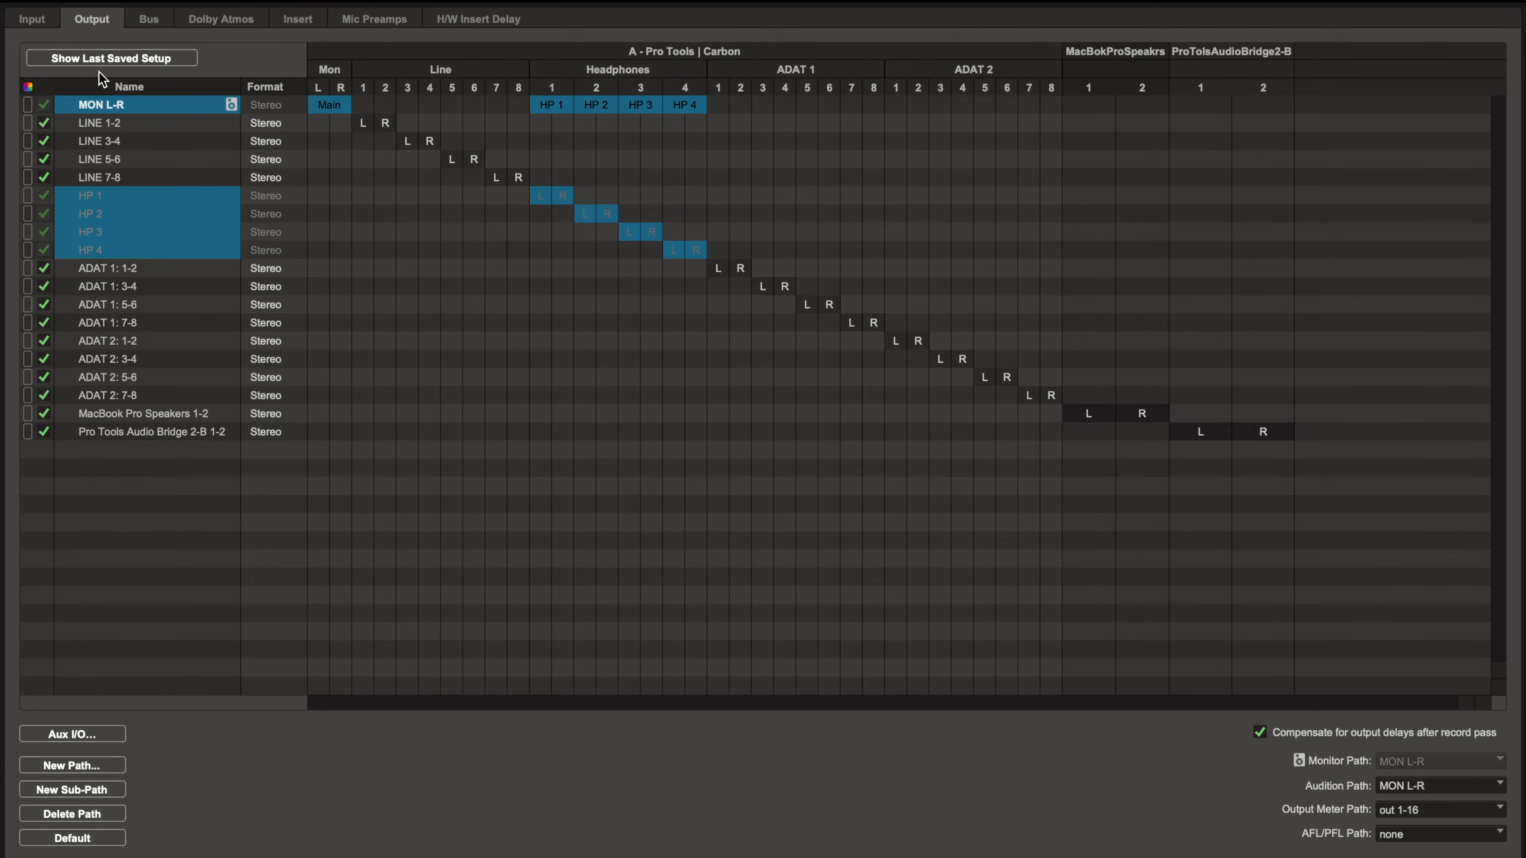
# Delete the bus paths, confirm, and restore the default bus paths
pyautogui.click(144, 27)
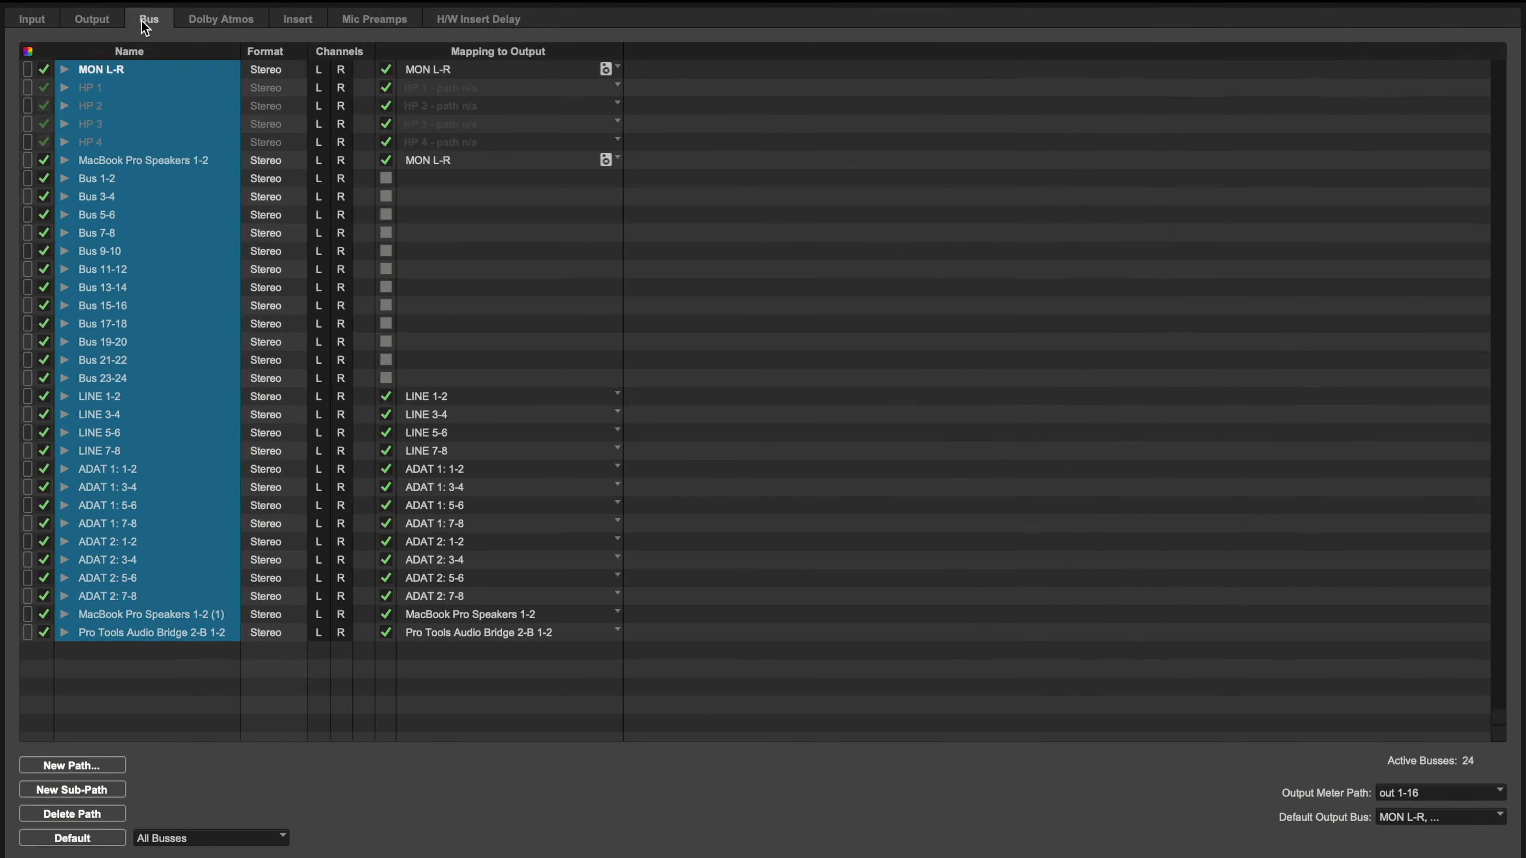
pyautogui.press('BackSpace')
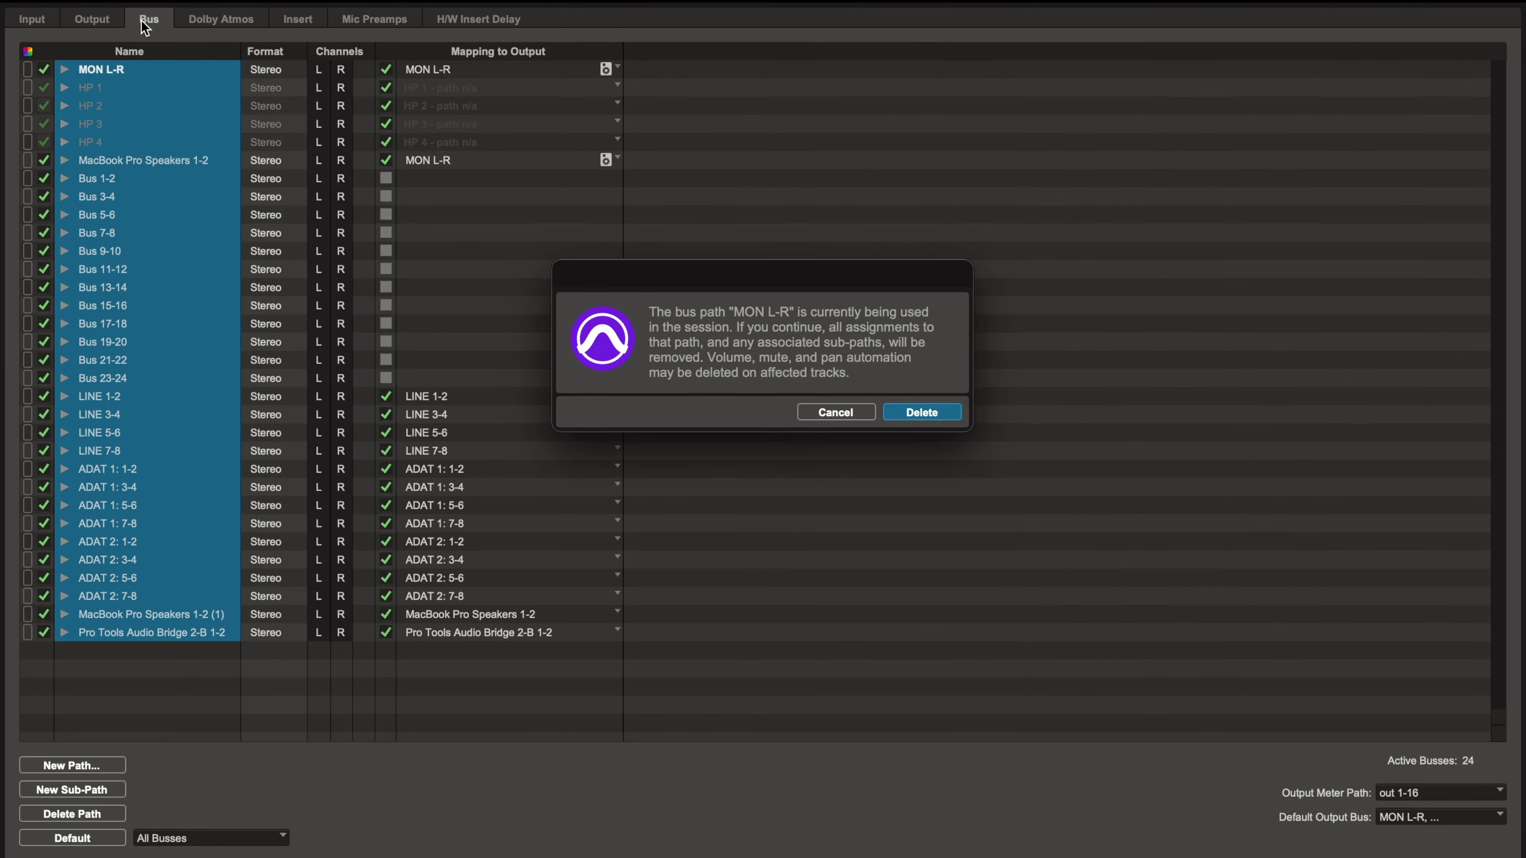
pyautogui.click(932, 415)
pyautogui.click(90, 838)
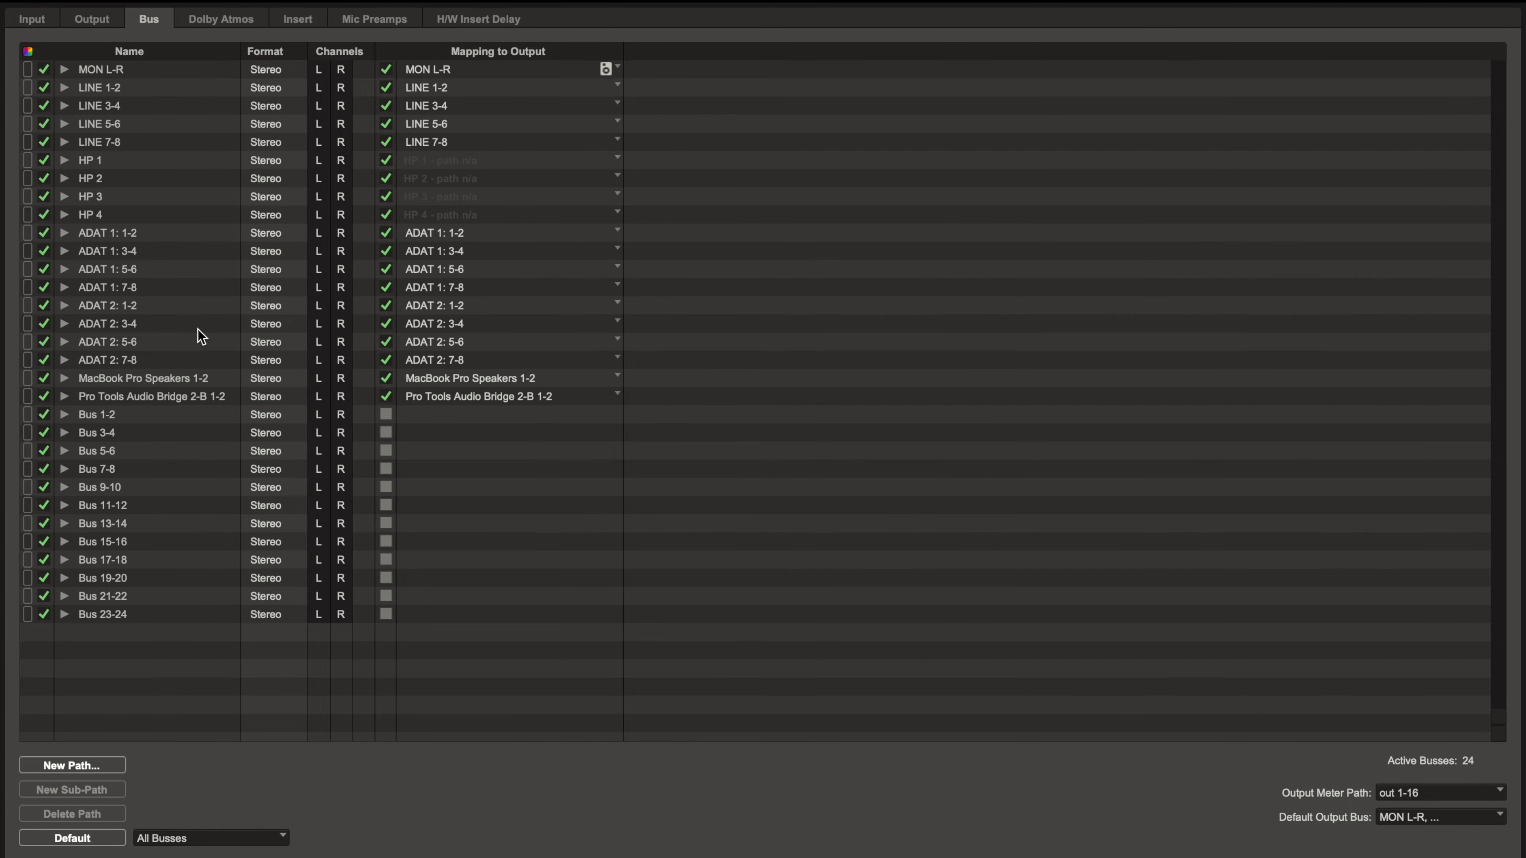
# Review the Output, Input and Bus pages, finishing on the Input page
pyautogui.click(106, 22)
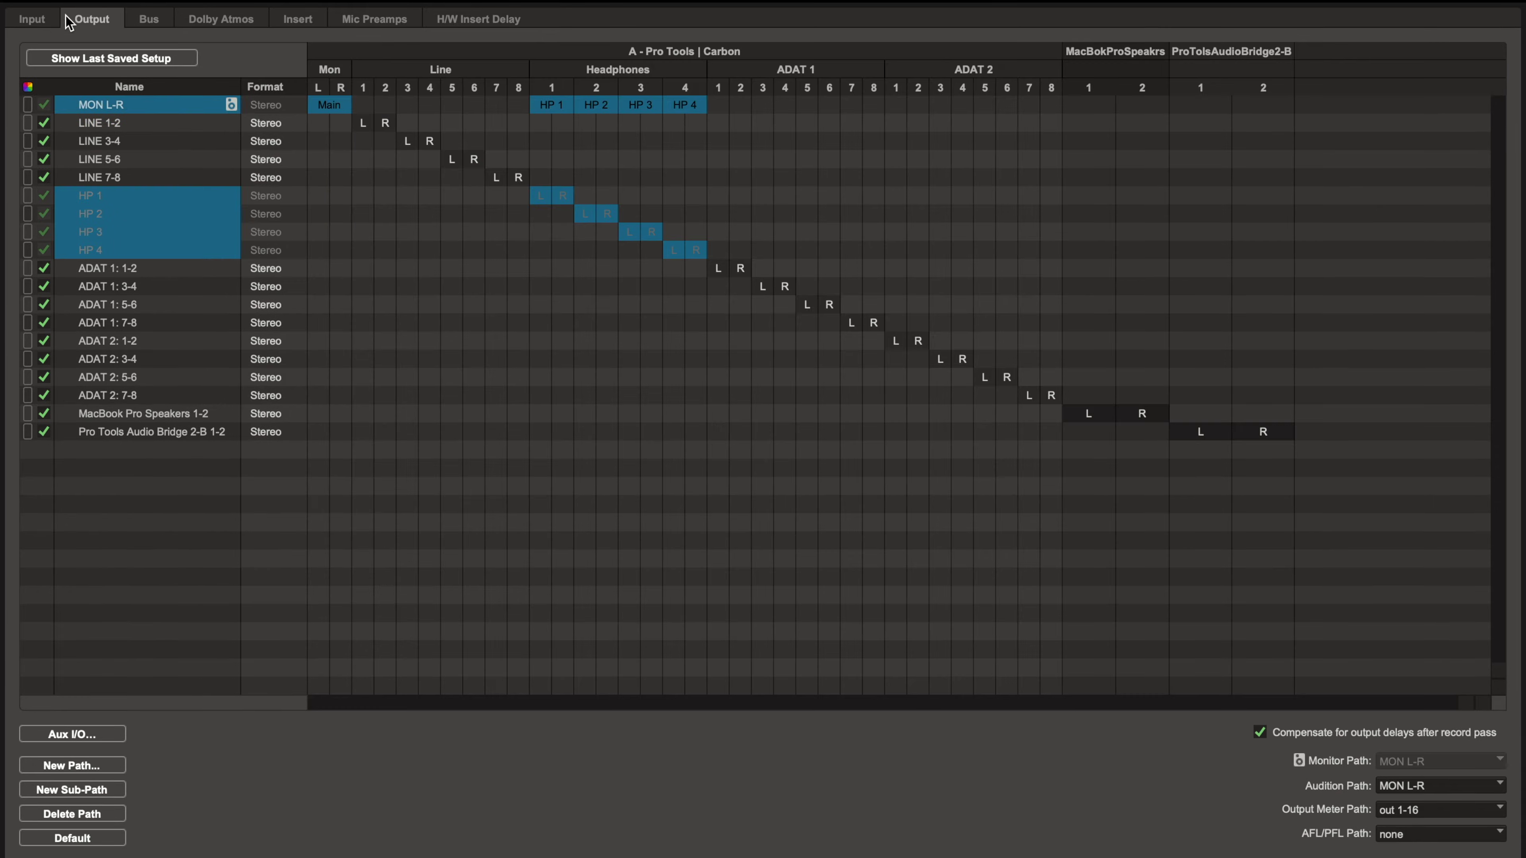
pyautogui.click(41, 21)
pyautogui.click(93, 25)
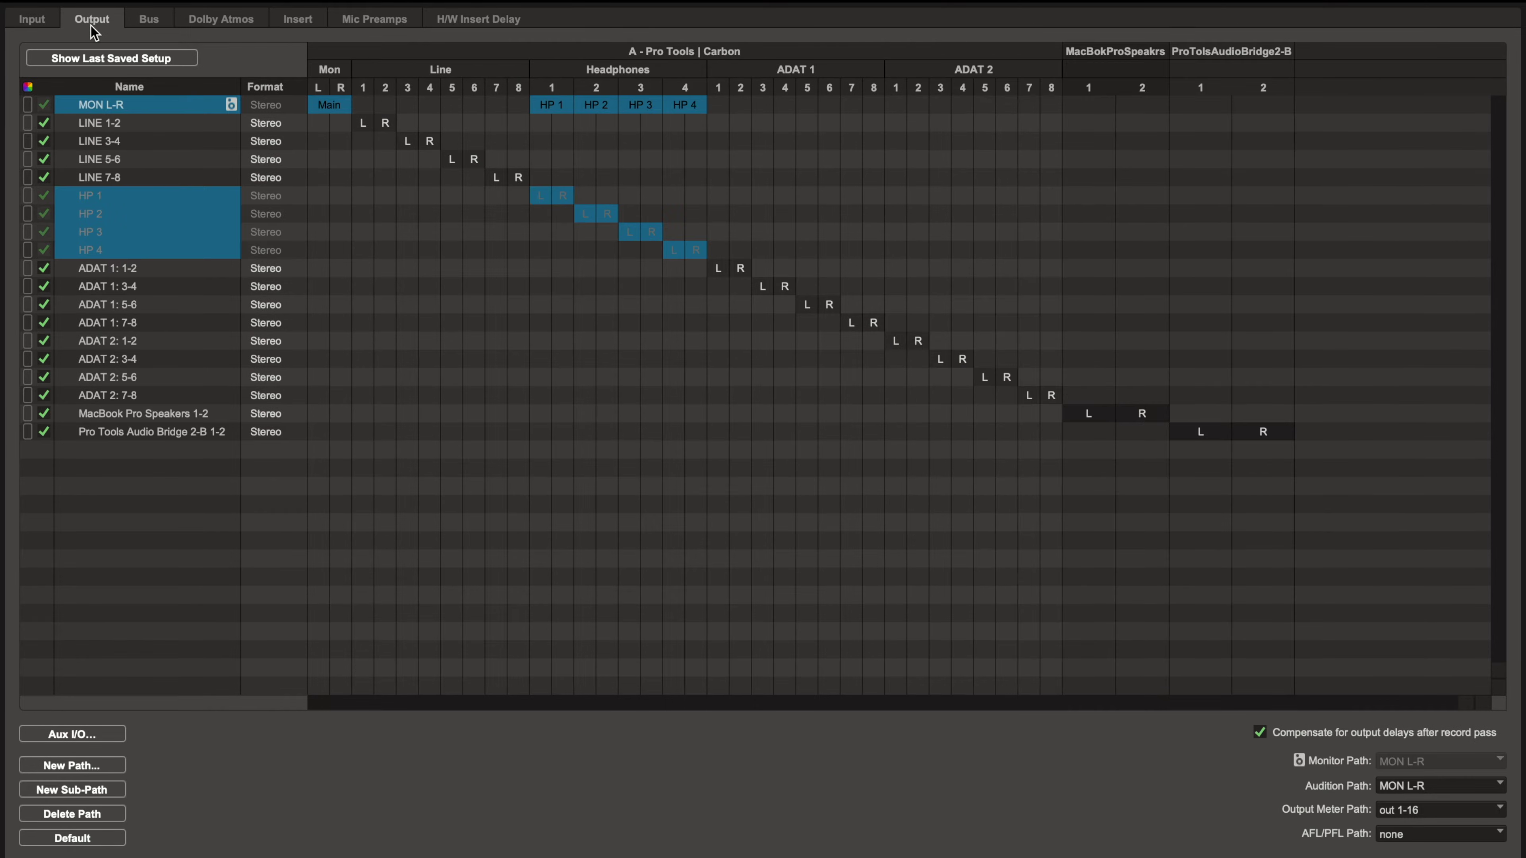
pyautogui.click(150, 21)
pyautogui.click(51, 28)
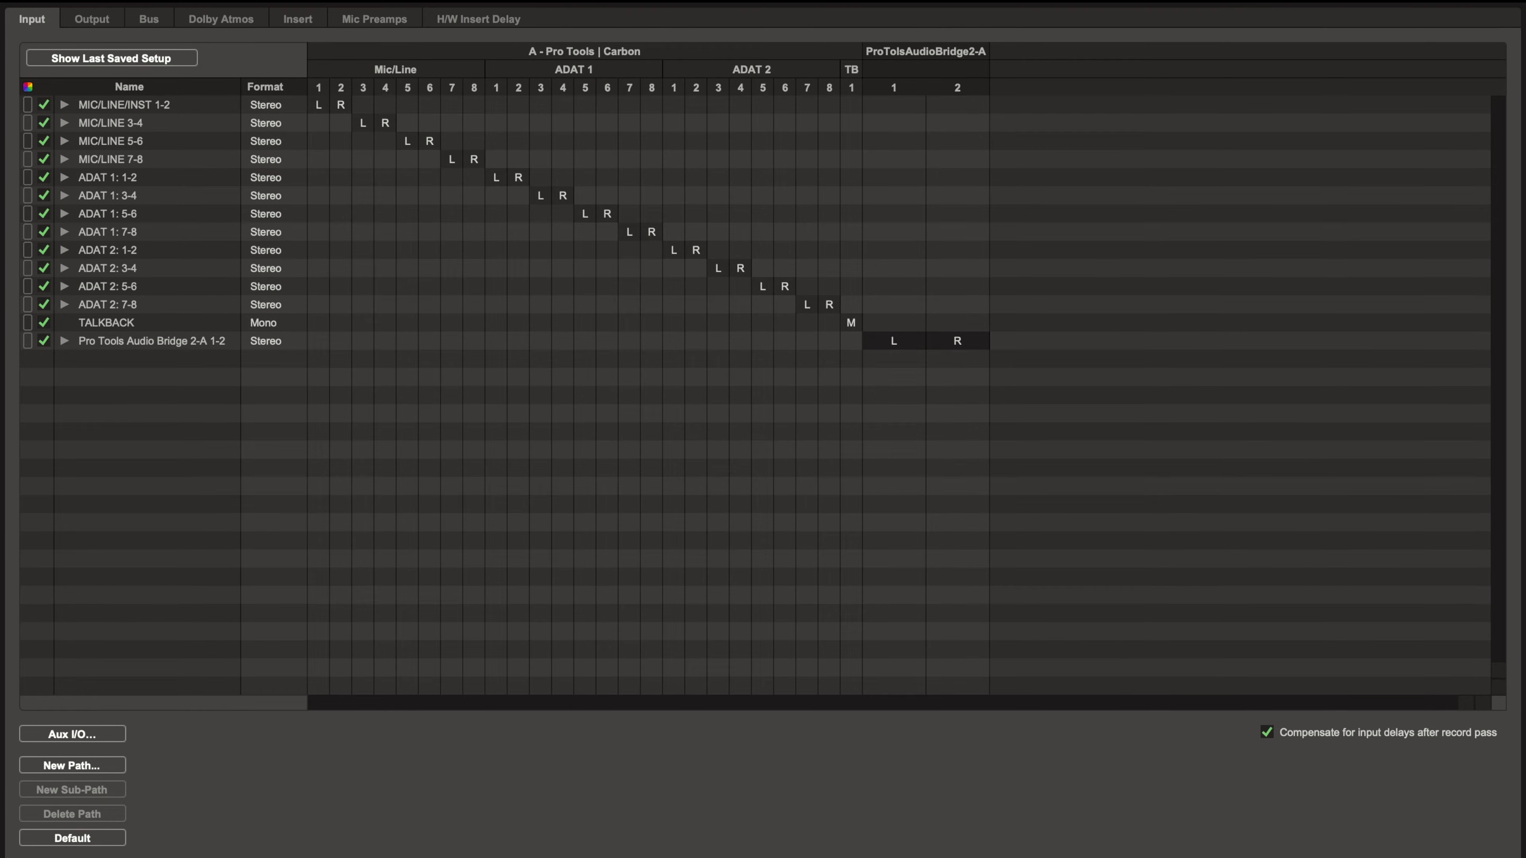
# Set the Vocals input to MIC/LINE/INST 1 (Mono), then select Guitar through Snare
pyautogui.press('Return')
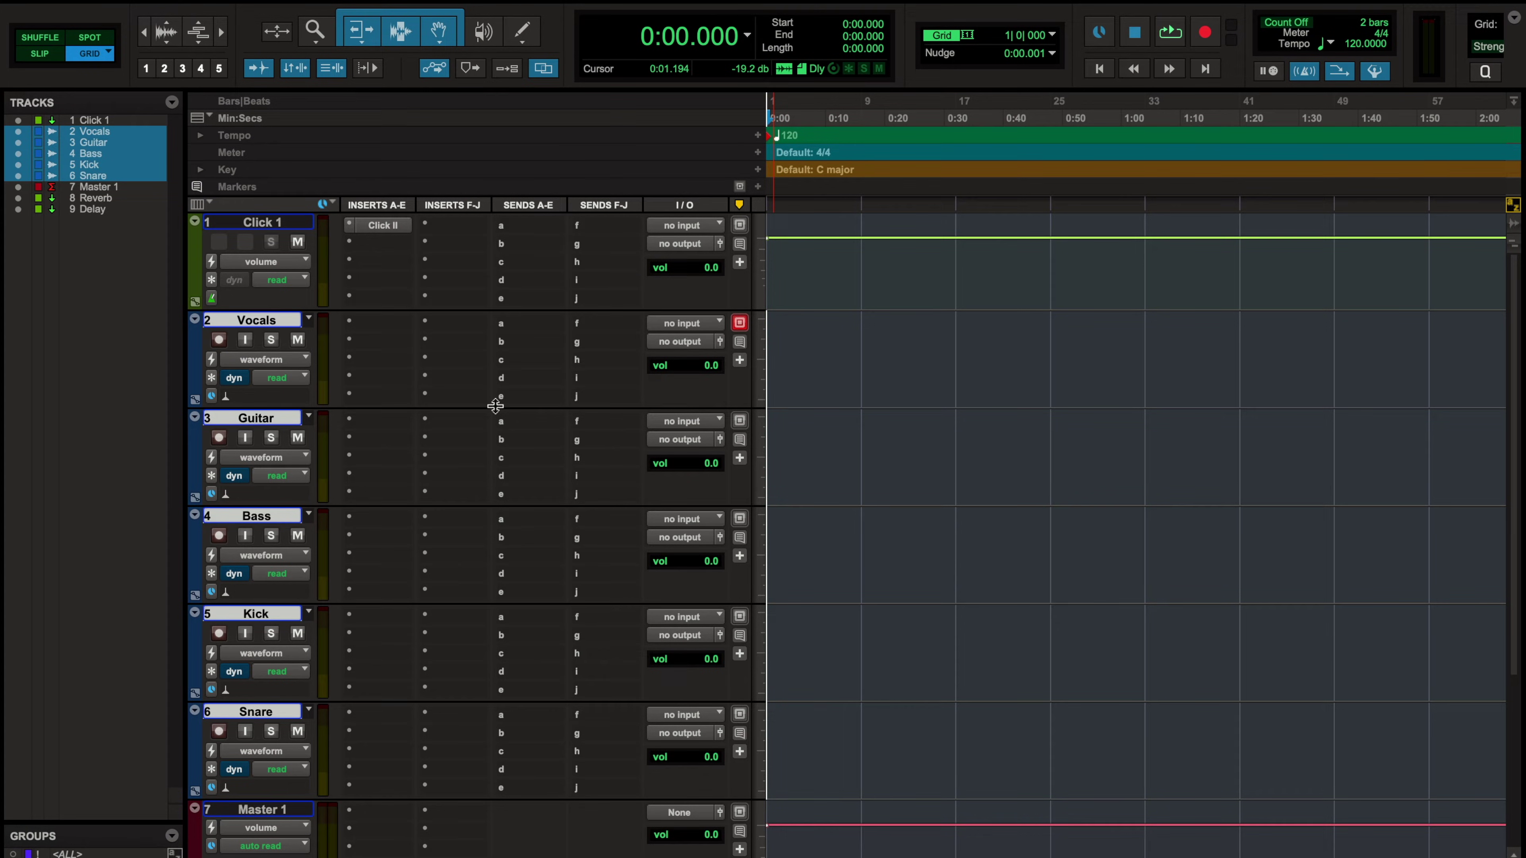
pyautogui.click(675, 323)
pyautogui.moveTo(707, 325)
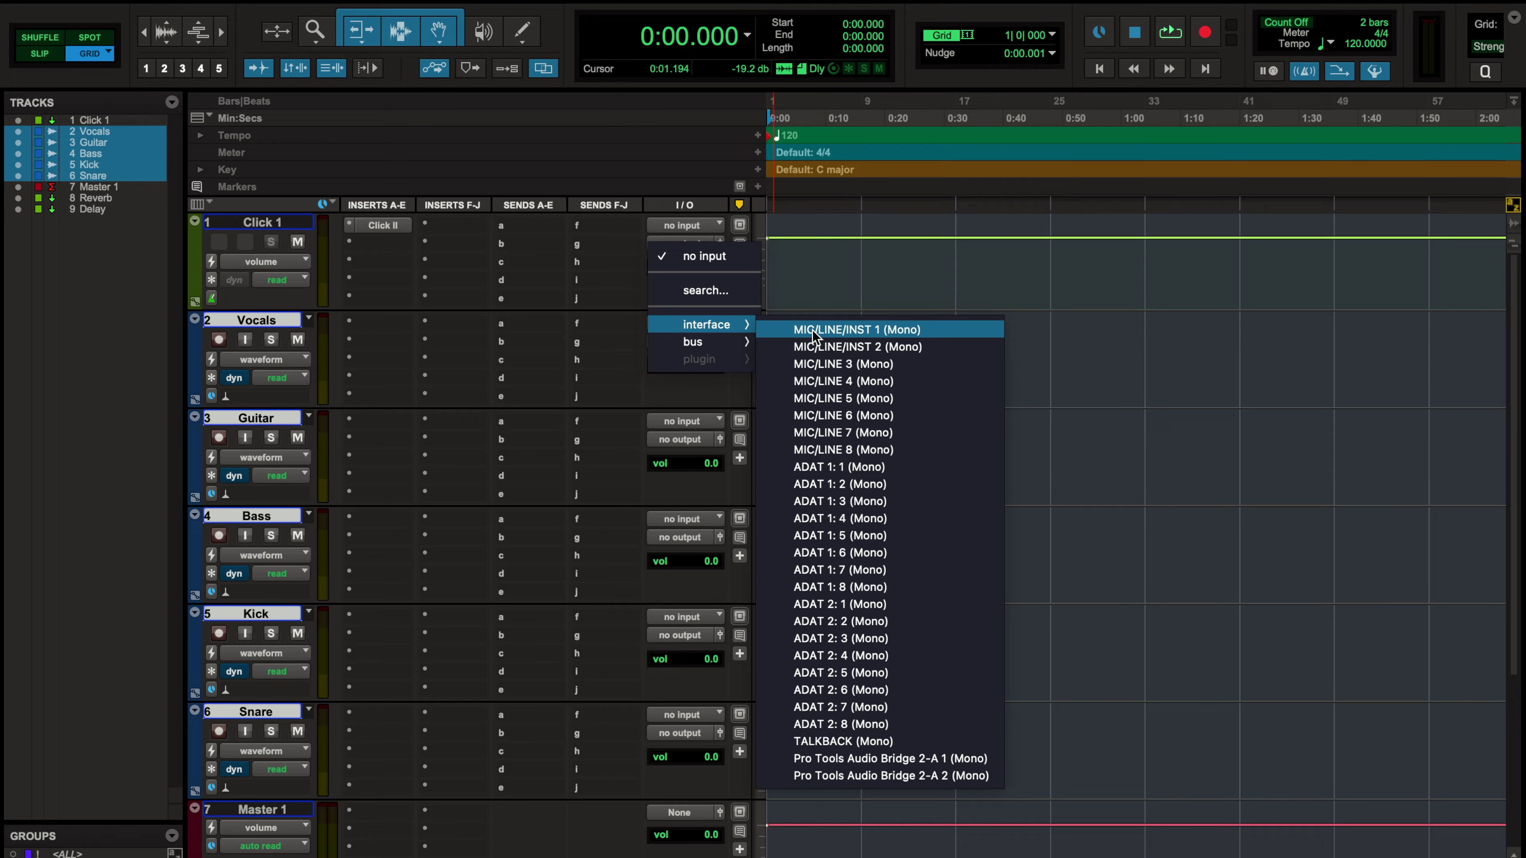
pyautogui.click(812, 330)
pyautogui.click(256, 417)
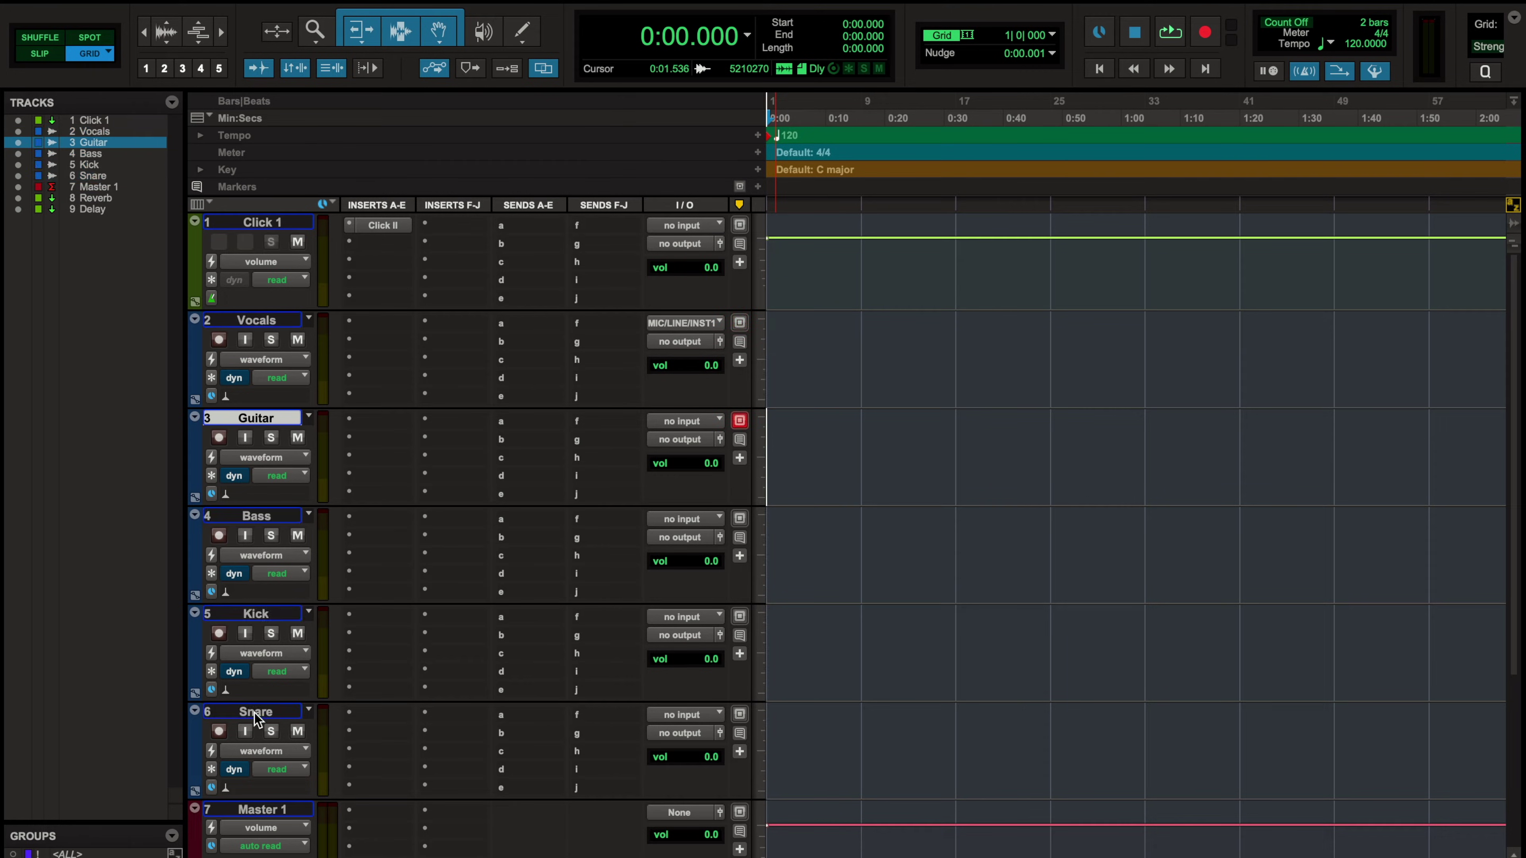
pyautogui.keyDown('shift'); pyautogui.click(253, 713); pyautogui.keyUp('shift')
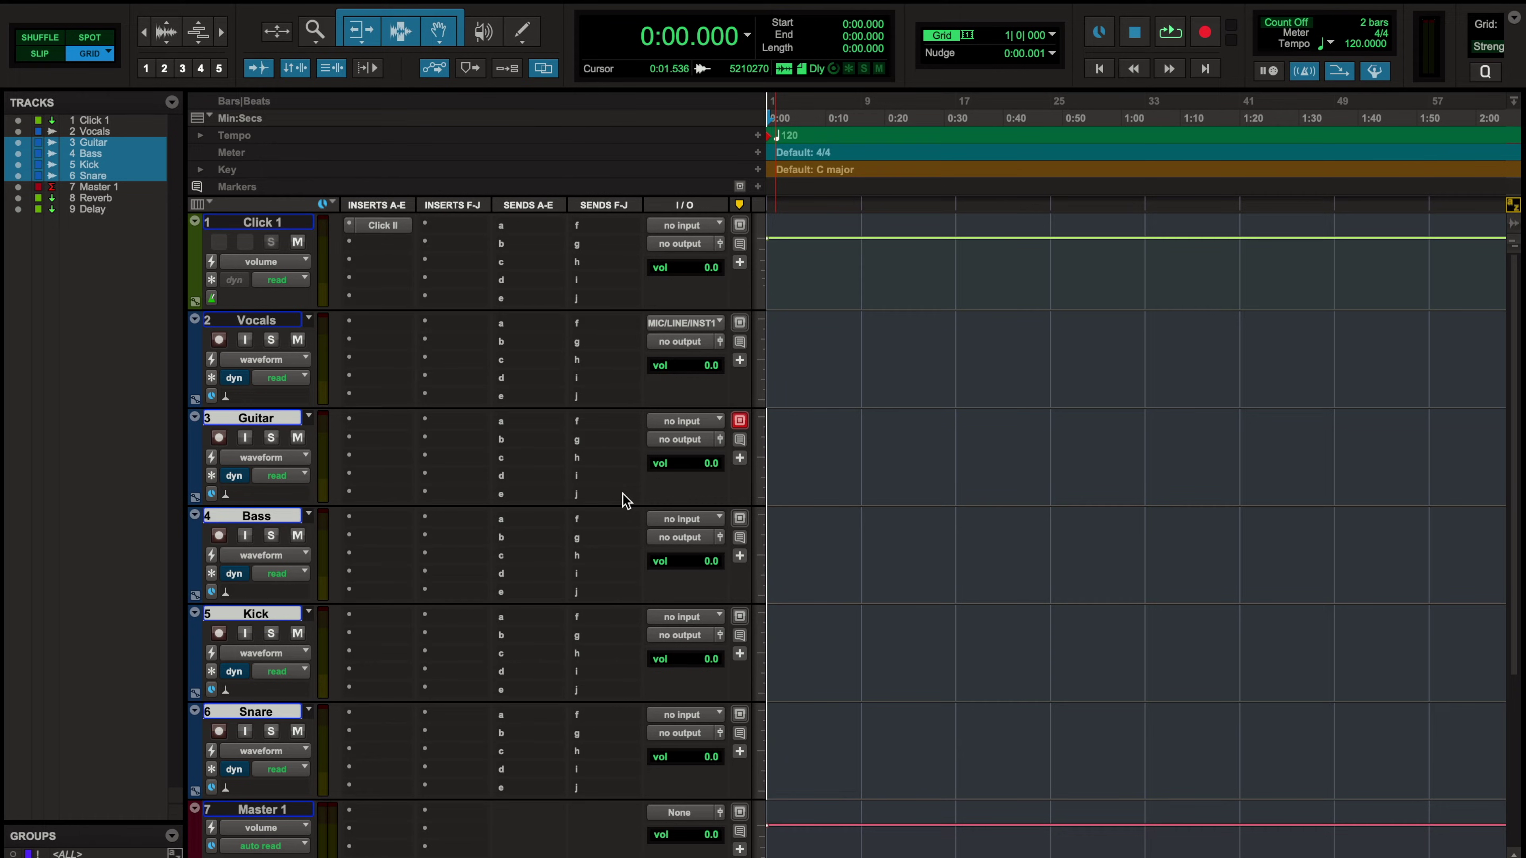
# Assign Guitar–Snare consecutive inputs from MIC/LINE/INST 2 through MIC/LINE 5
pyautogui.click(696, 422)
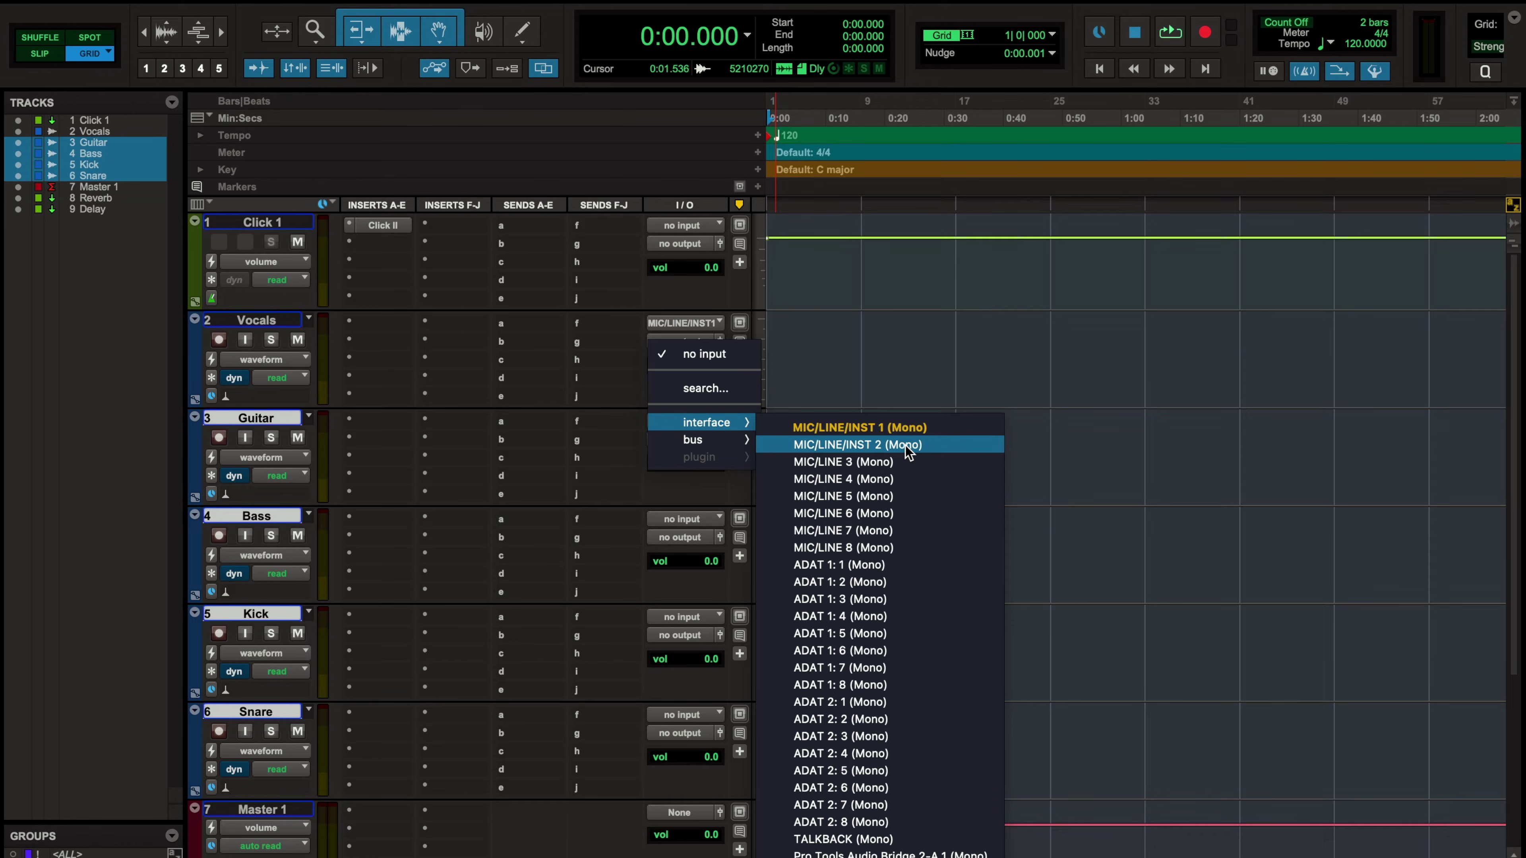
pyautogui.keyDown('alt'); pyautogui.keyDown('shift'); pyautogui.keyDown('super'); pyautogui.click(871, 444); pyautogui.keyUp('super'); pyautogui.keyUp('shift'); pyautogui.keyUp('alt')
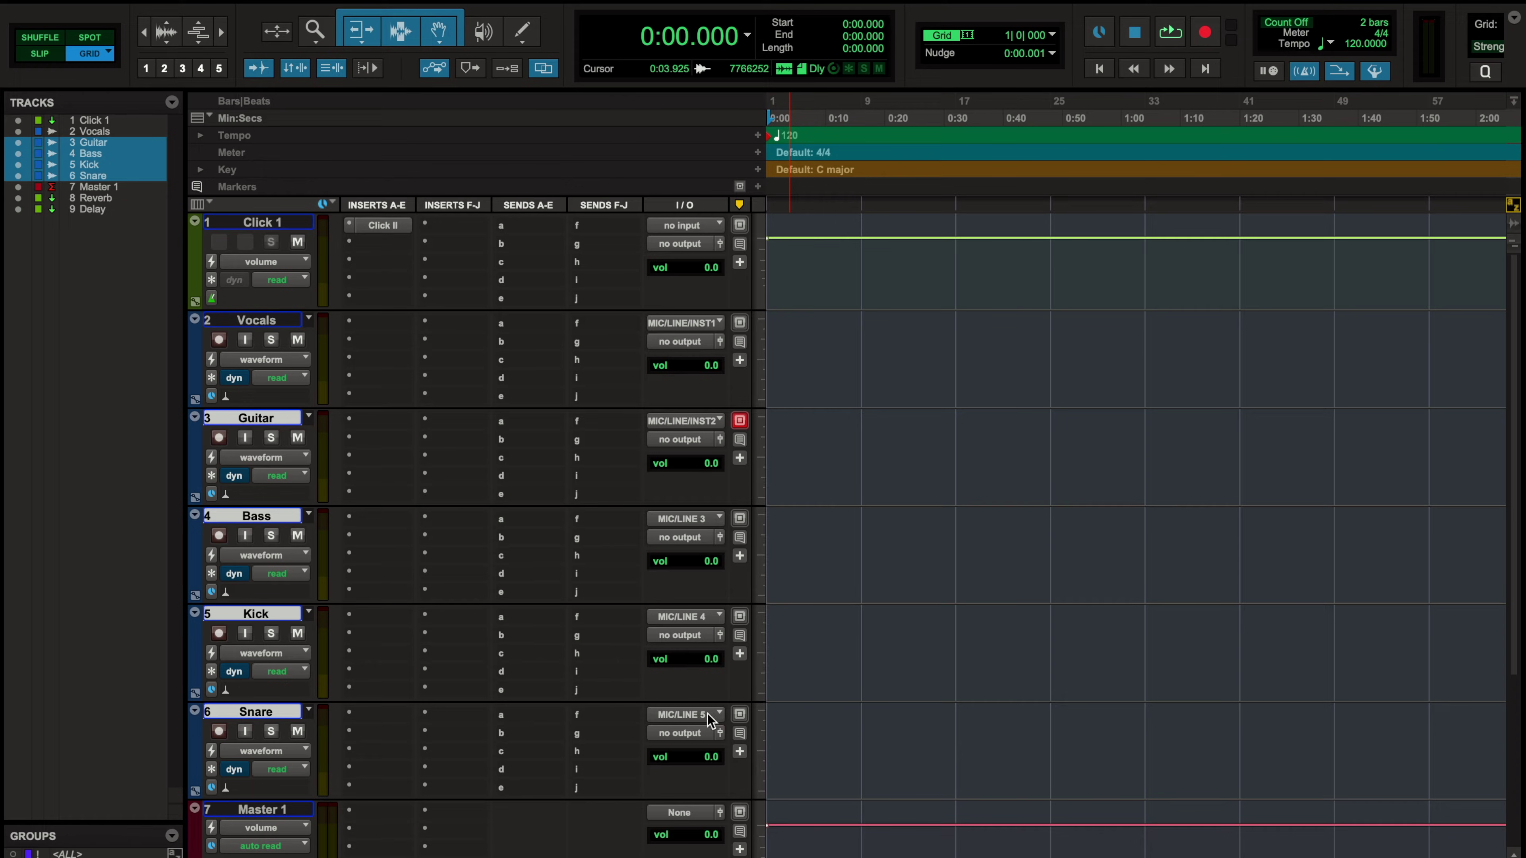
# Select Vocals through Snare and route all their outputs to MON L-R (Stereo)
pyautogui.click(261, 321)
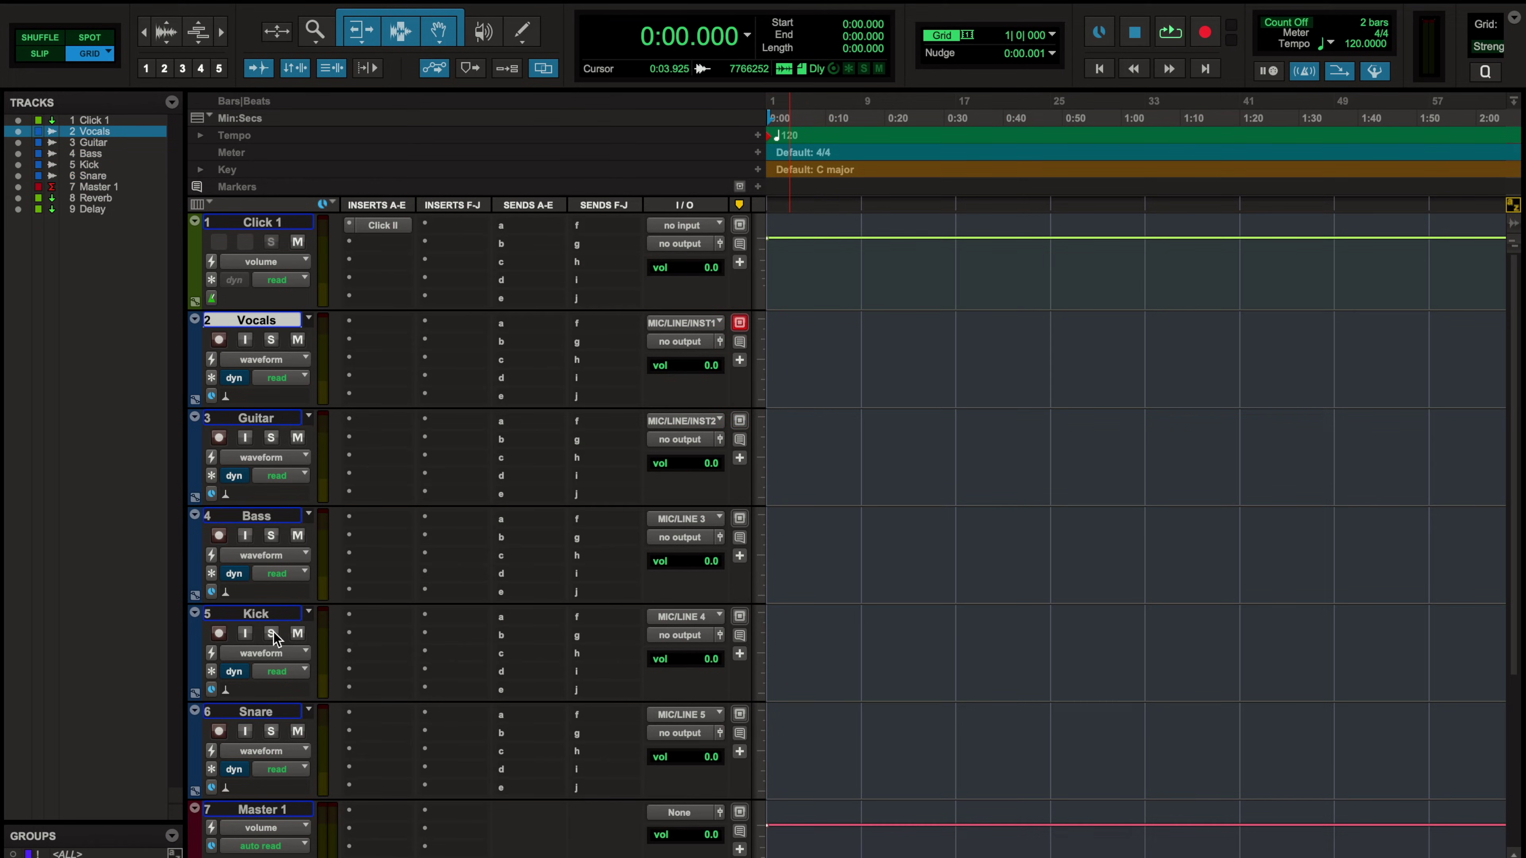
pyautogui.keyDown('shift'); pyautogui.click(272, 710); pyautogui.keyUp('shift')
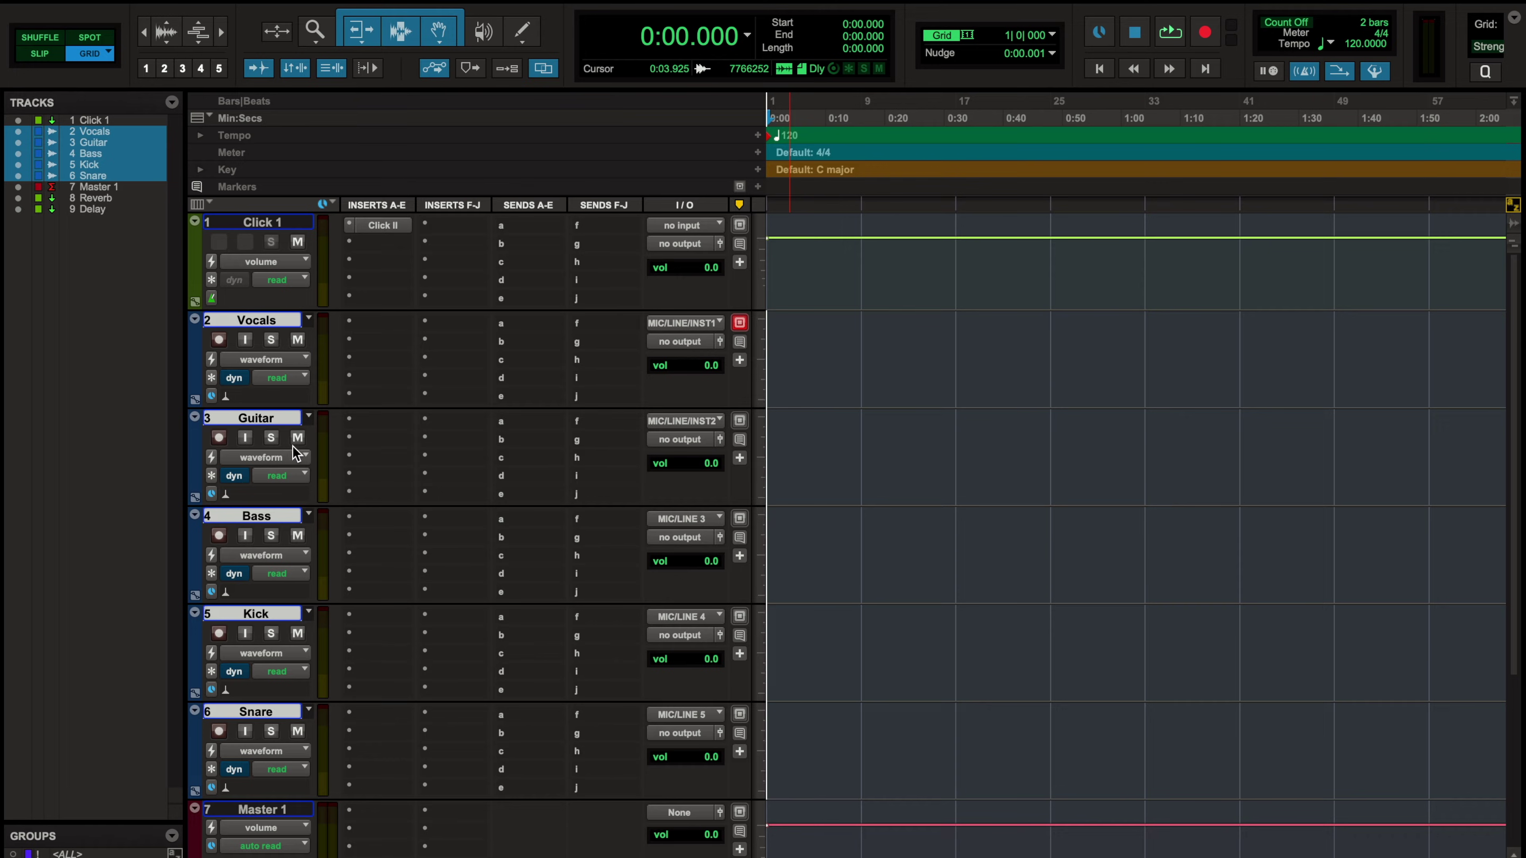
pyautogui.click(252, 323)
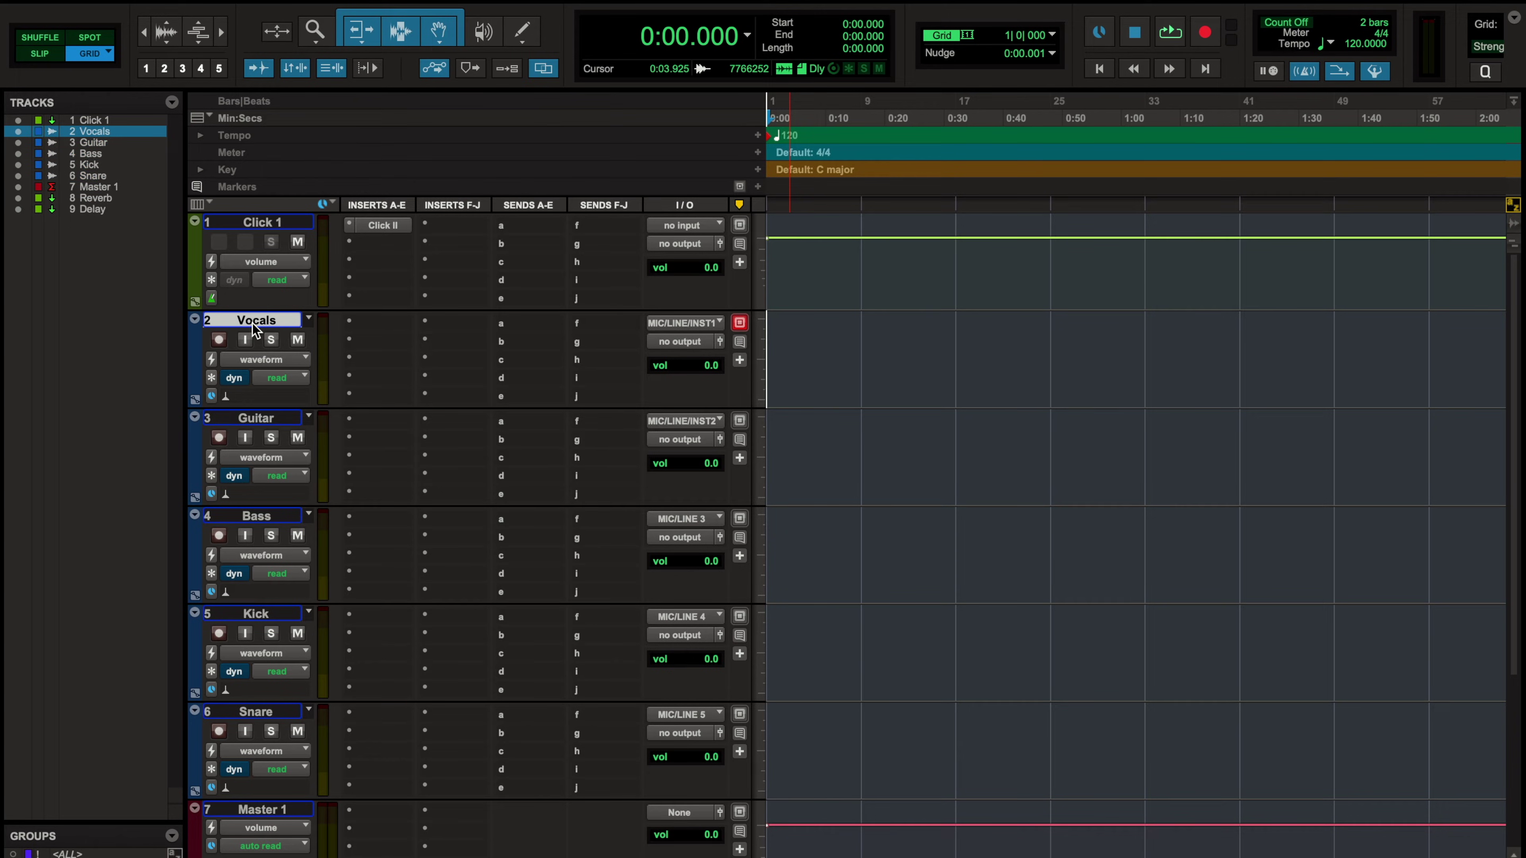
pyautogui.moveTo(252, 326); pyautogui.dragTo(278, 538)
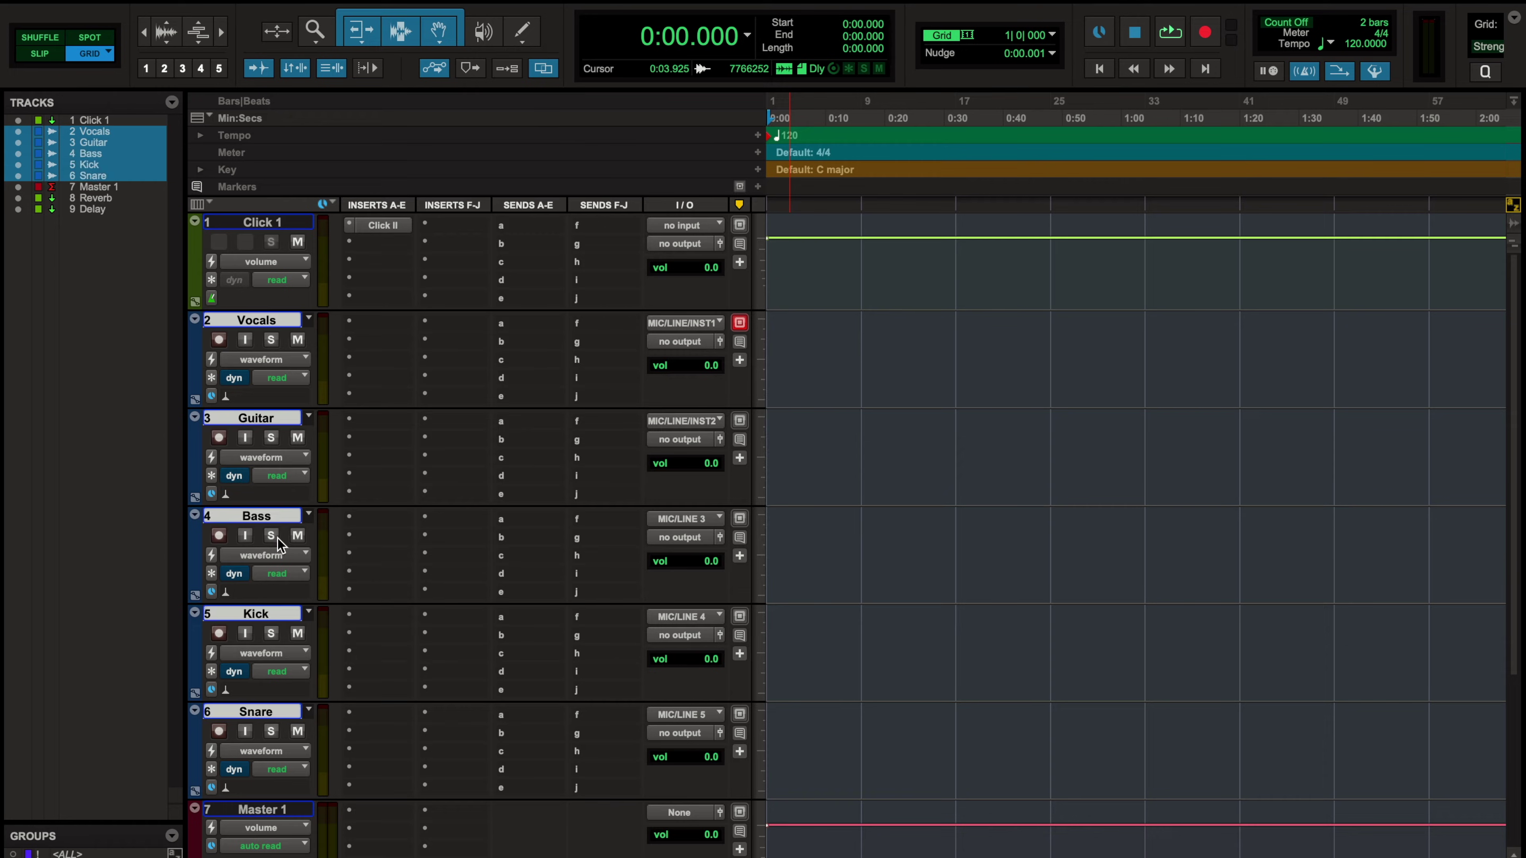
pyautogui.click(275, 322)
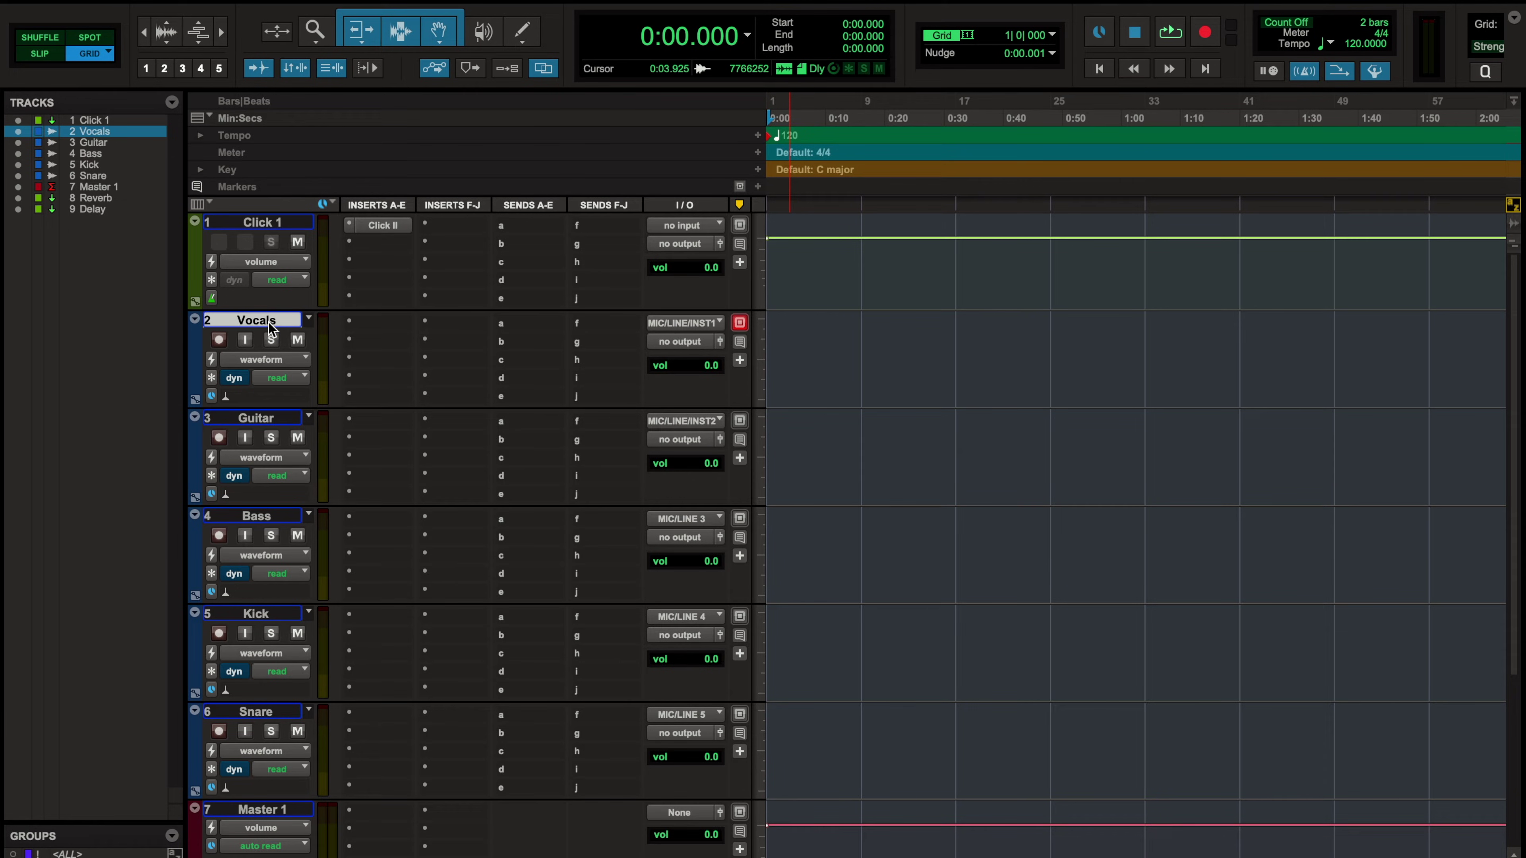
pyautogui.keyDown('shift'); pyautogui.click(270, 714); pyautogui.keyUp('shift')
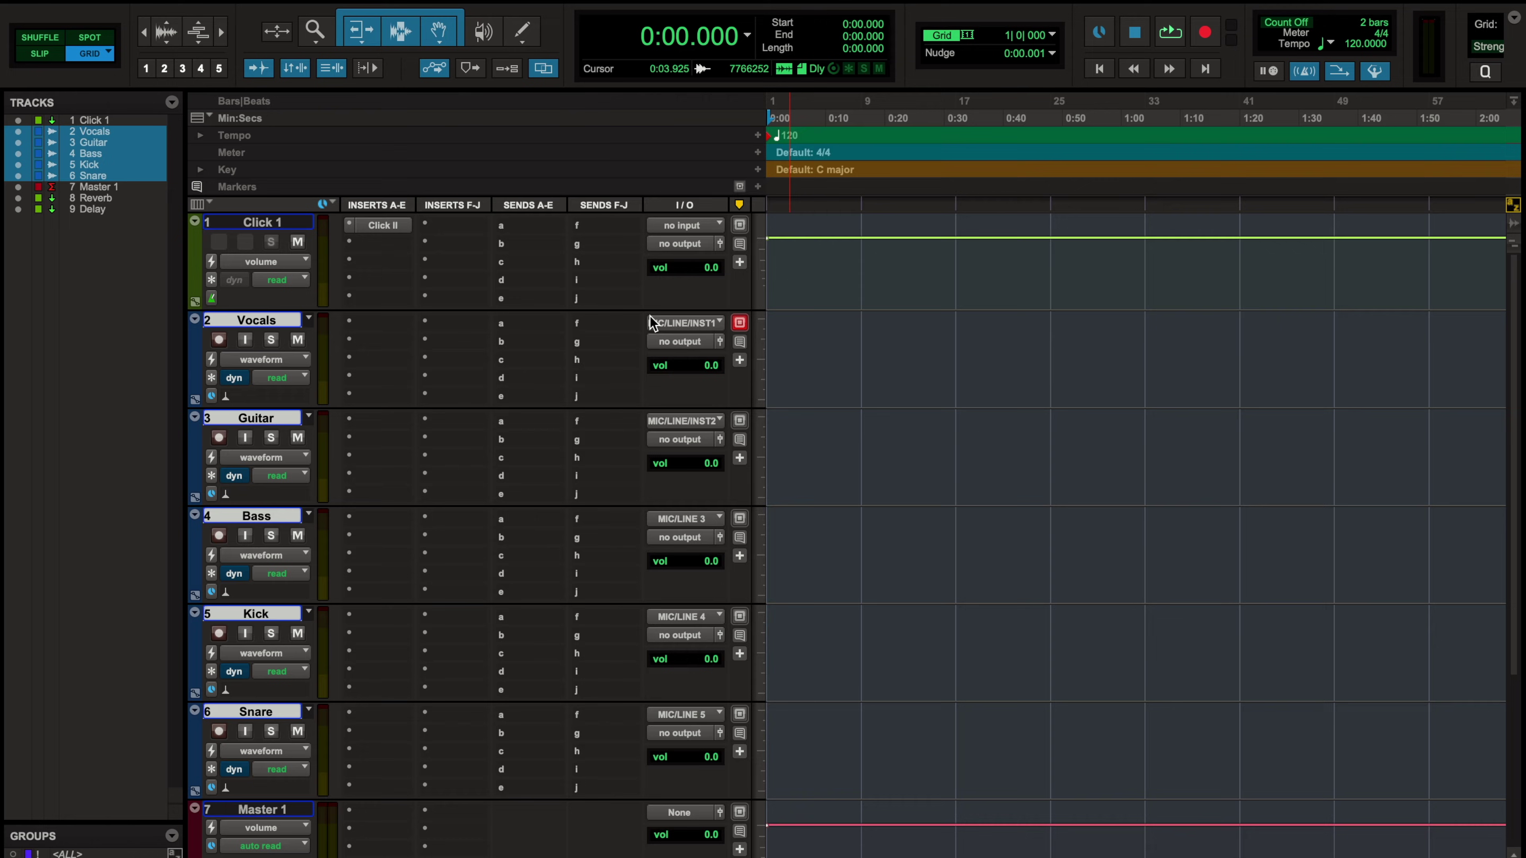
pyautogui.click(681, 344)
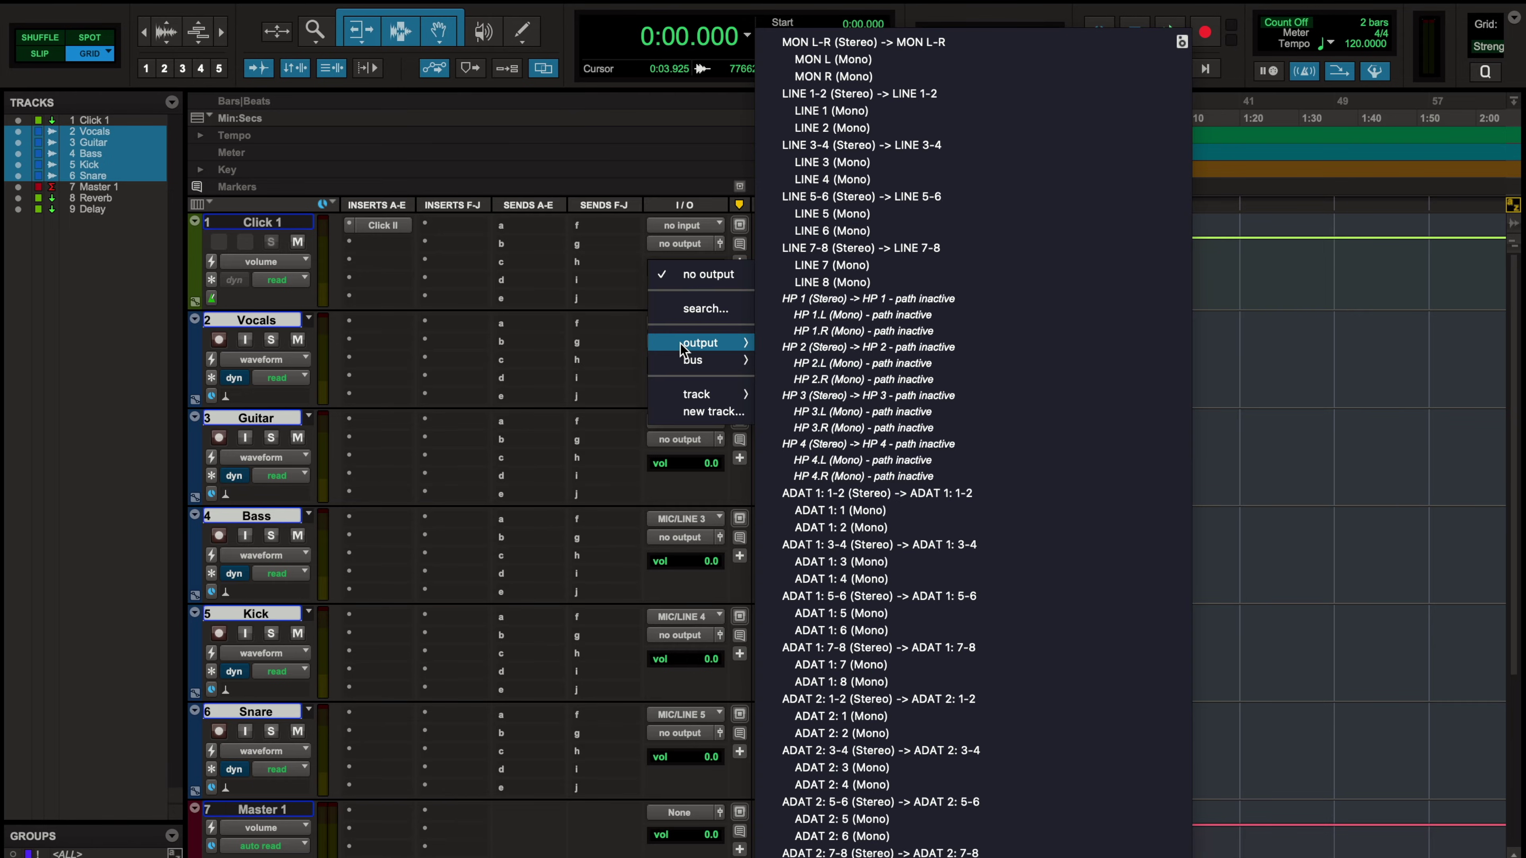
pyautogui.keyDown('alt'); pyautogui.keyDown('shift'); pyautogui.click(865, 42); pyautogui.keyUp('shift'); pyautogui.keyUp('alt')
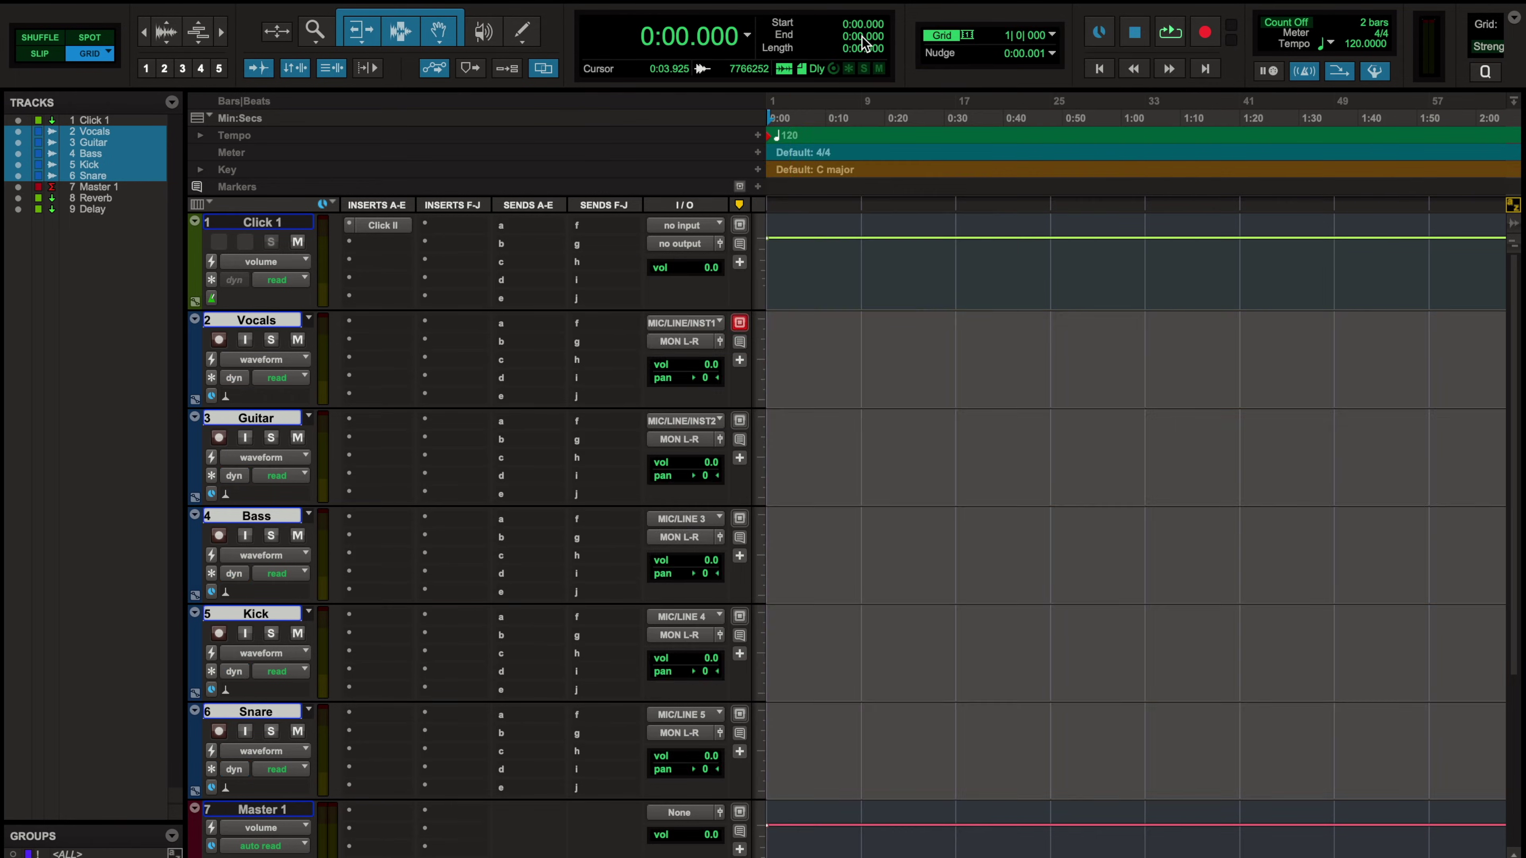
# Set the Master 1 output to MON L-R (Stereo)
pyautogui.click(674, 813)
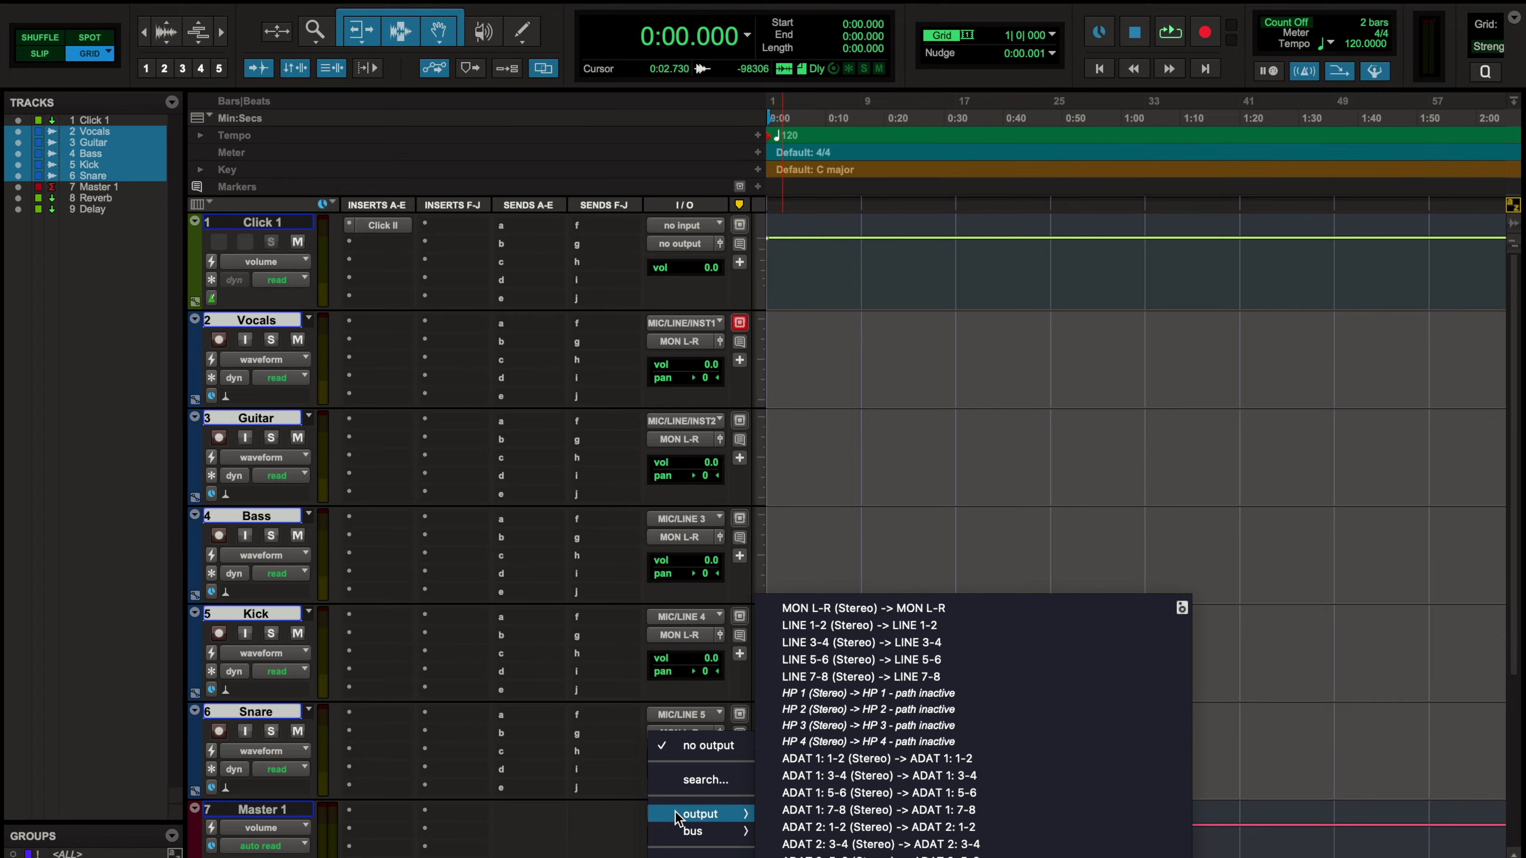
pyautogui.click(893, 613)
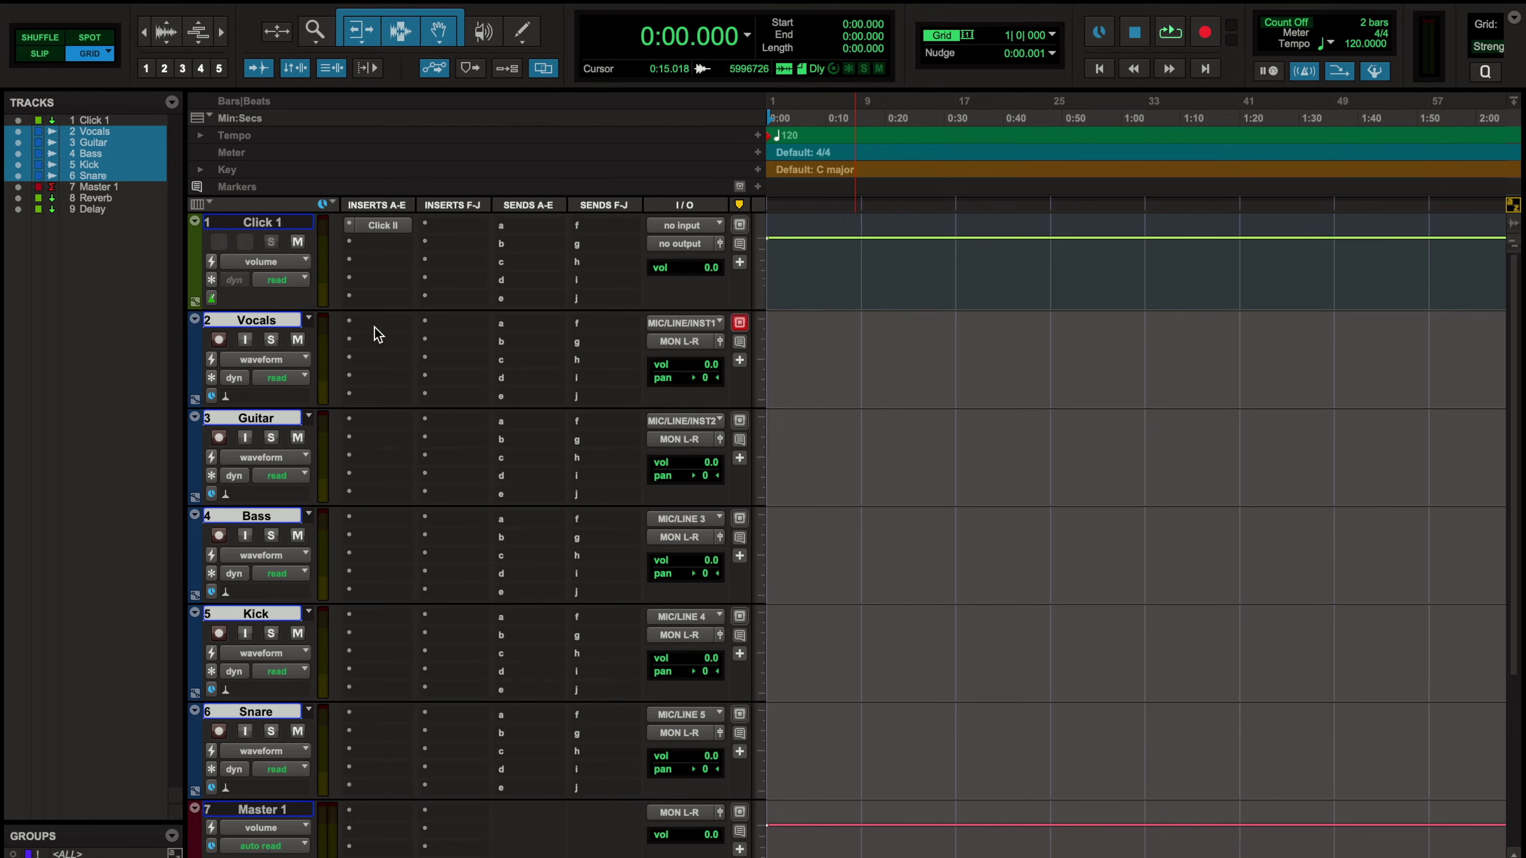
# Turn on Vocals input monitoring and scroll down to the Reverb and Delay aux tracks
pyautogui.click(245, 341)
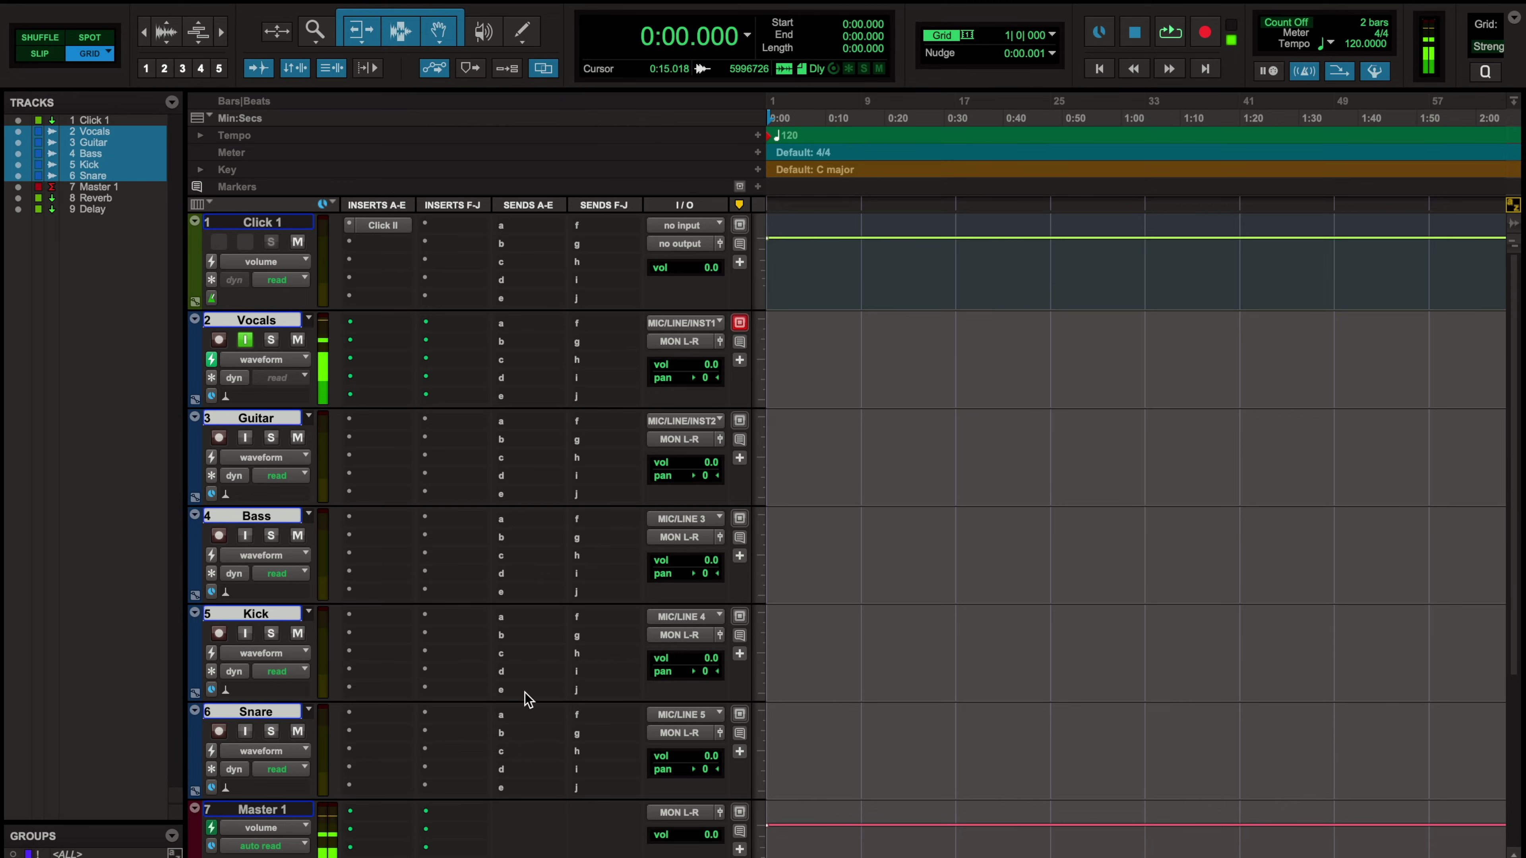
pyautogui.hotkey('shift', 'i')
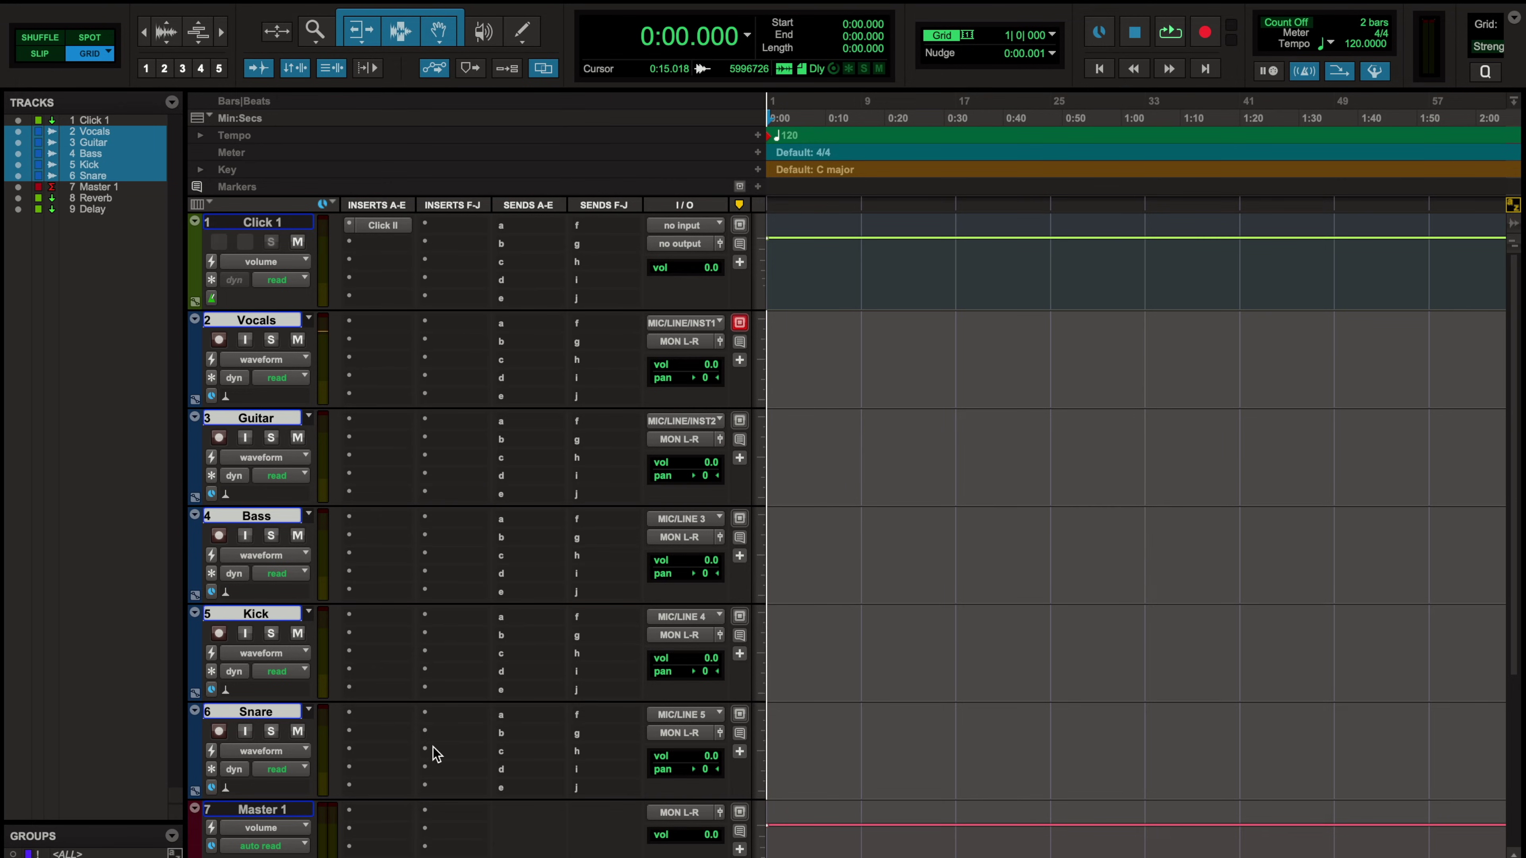
pyautogui.scroll(-3, 574, 643)
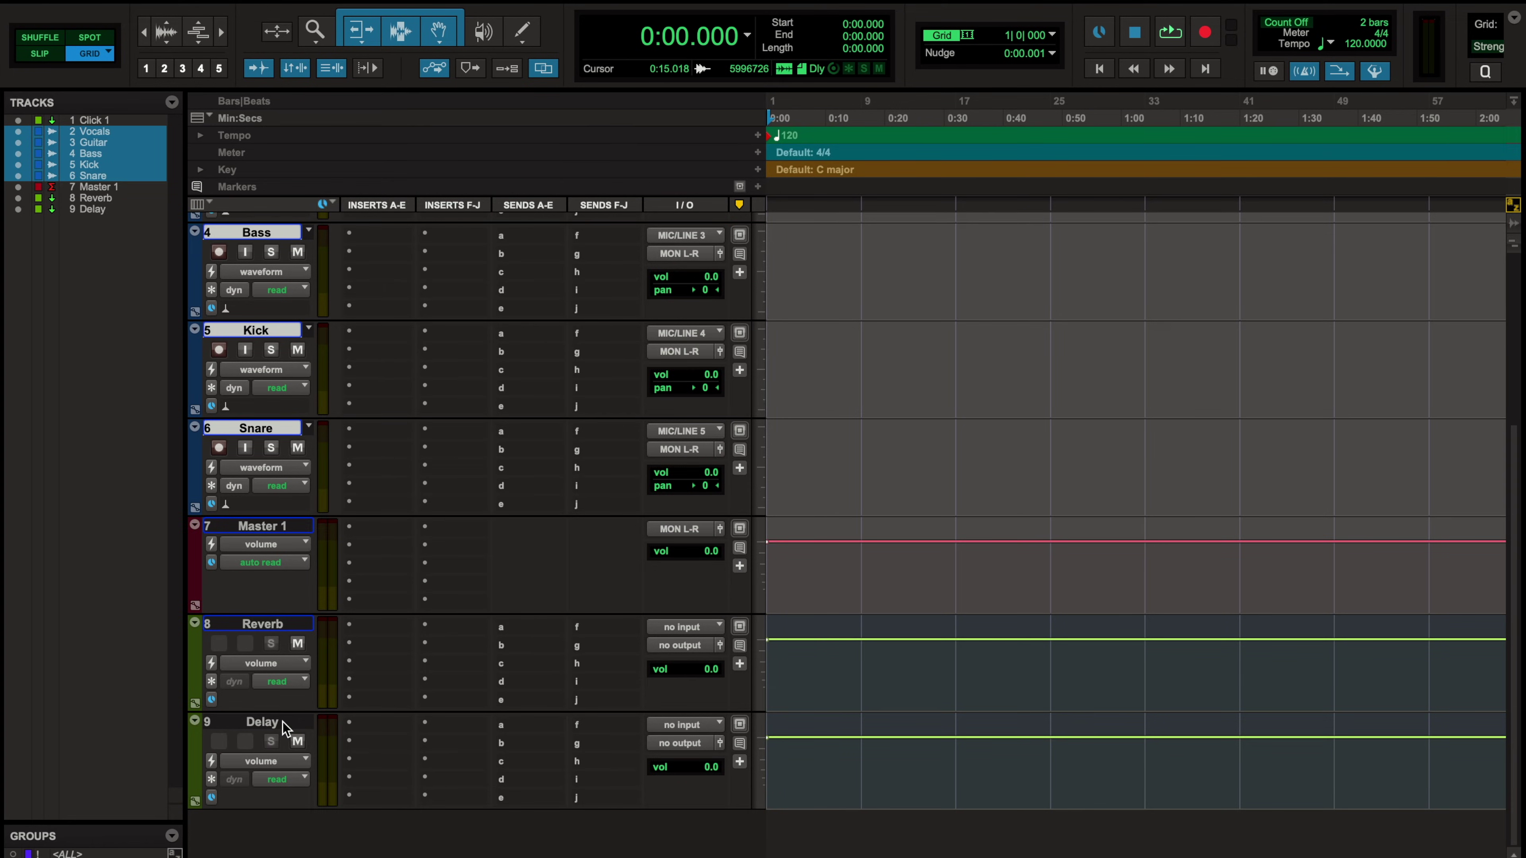
# Select Reverb and Delay, setting Reverb's input to Bus 1-2 and Delay's to MIC/LINE 3-4
pyautogui.click(275, 625)
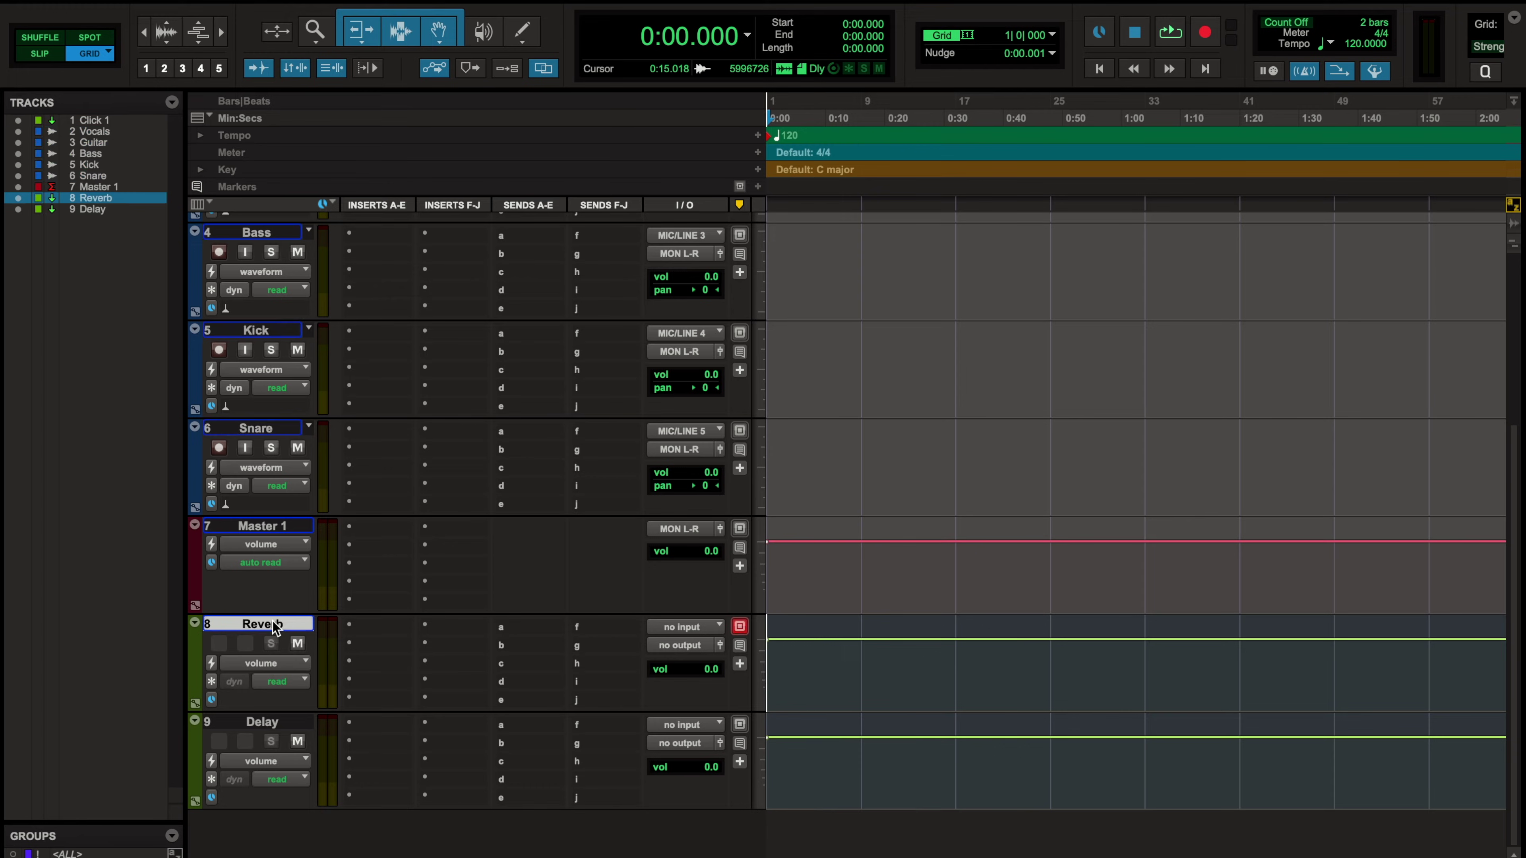
pyautogui.keyDown('shift'); pyautogui.click(285, 721); pyautogui.keyUp('shift')
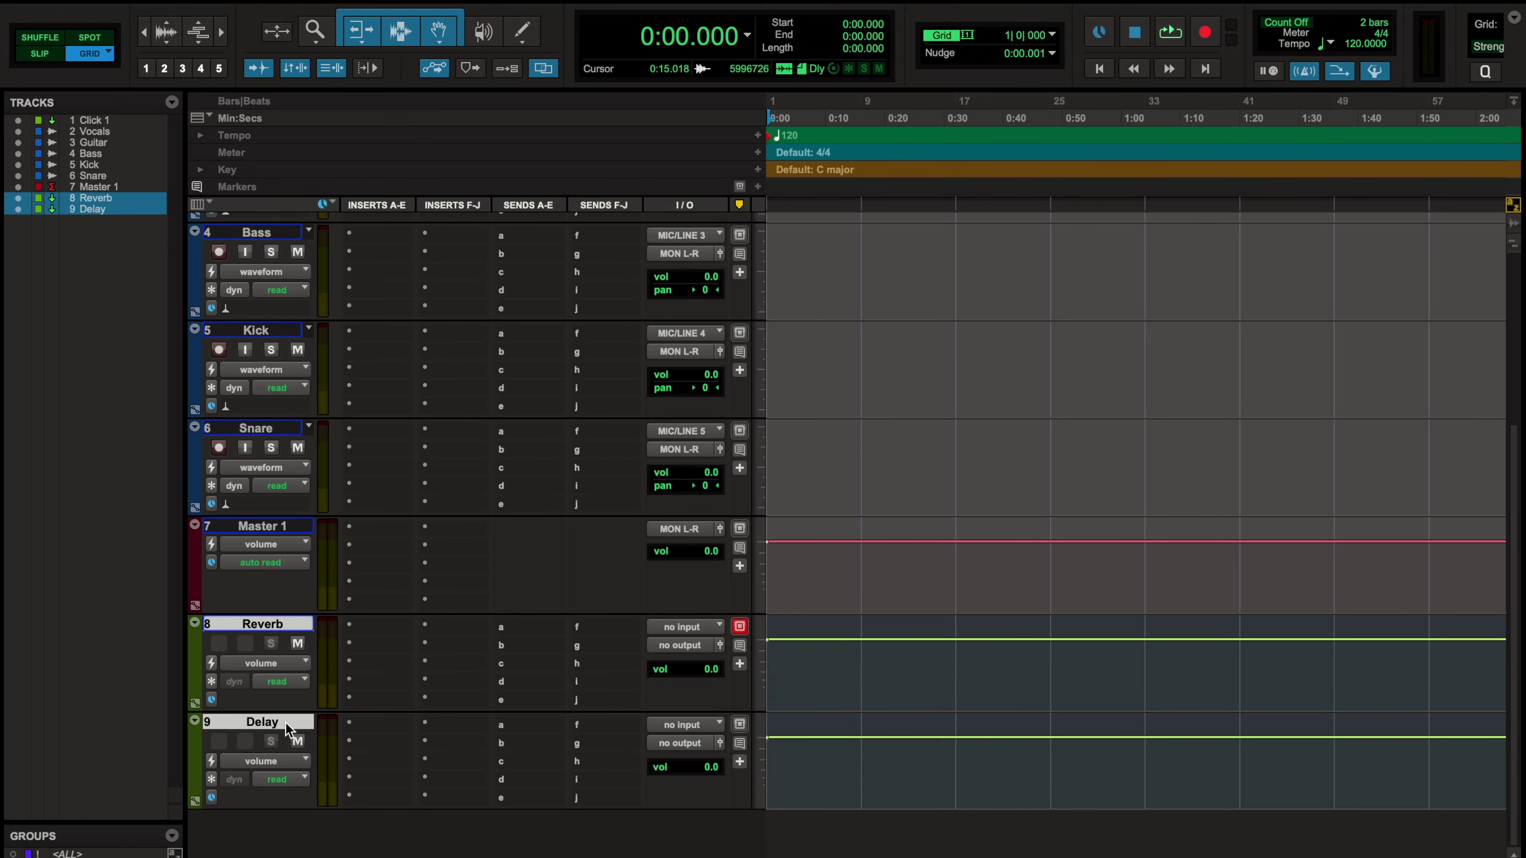
pyautogui.click(682, 628)
pyautogui.click(460, 634)
pyautogui.click(680, 625)
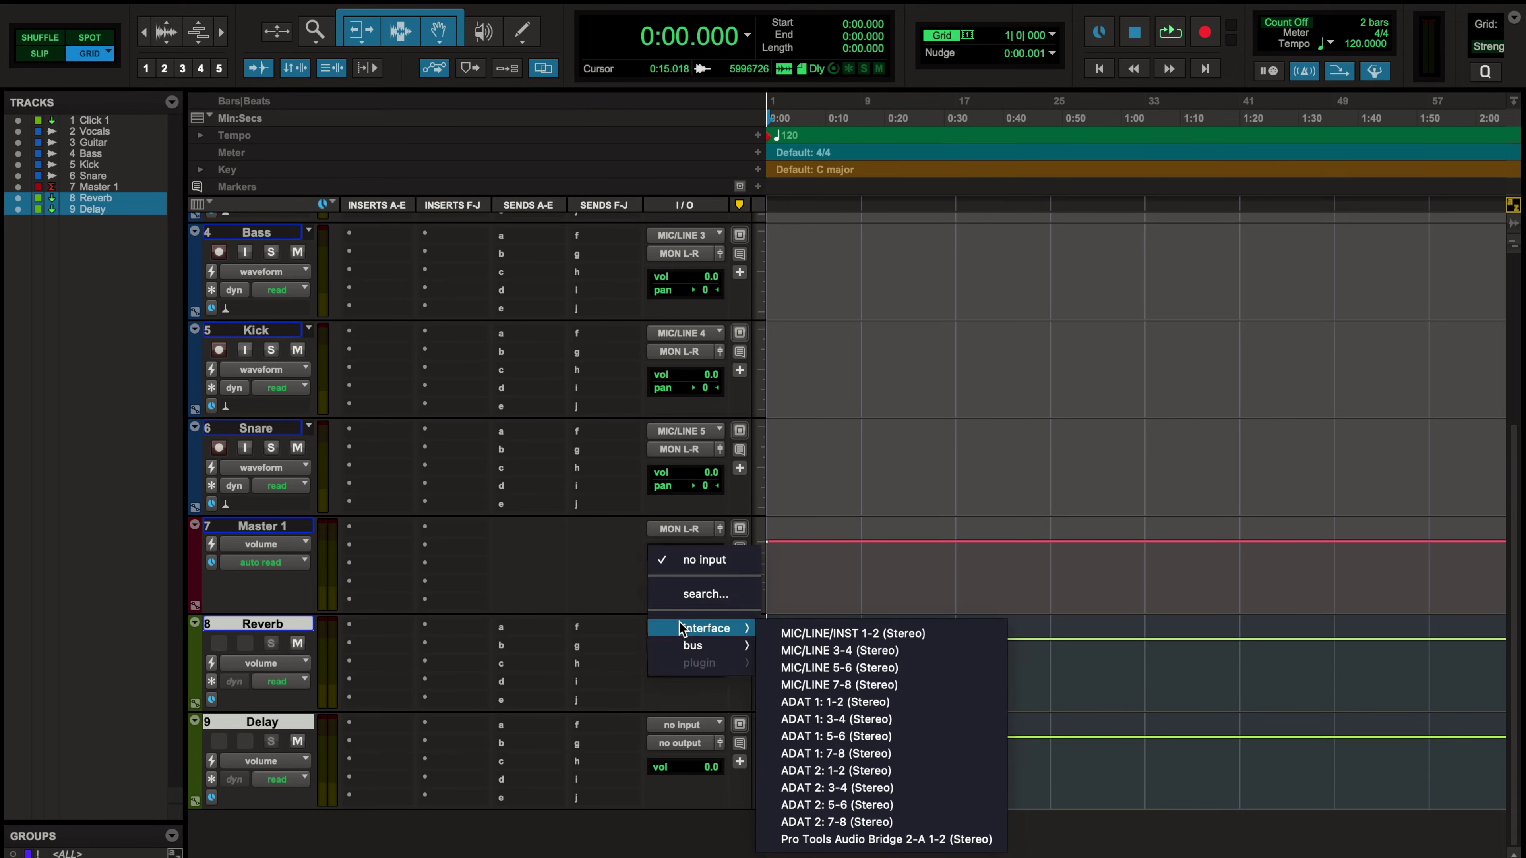
pyautogui.moveTo(690, 647)
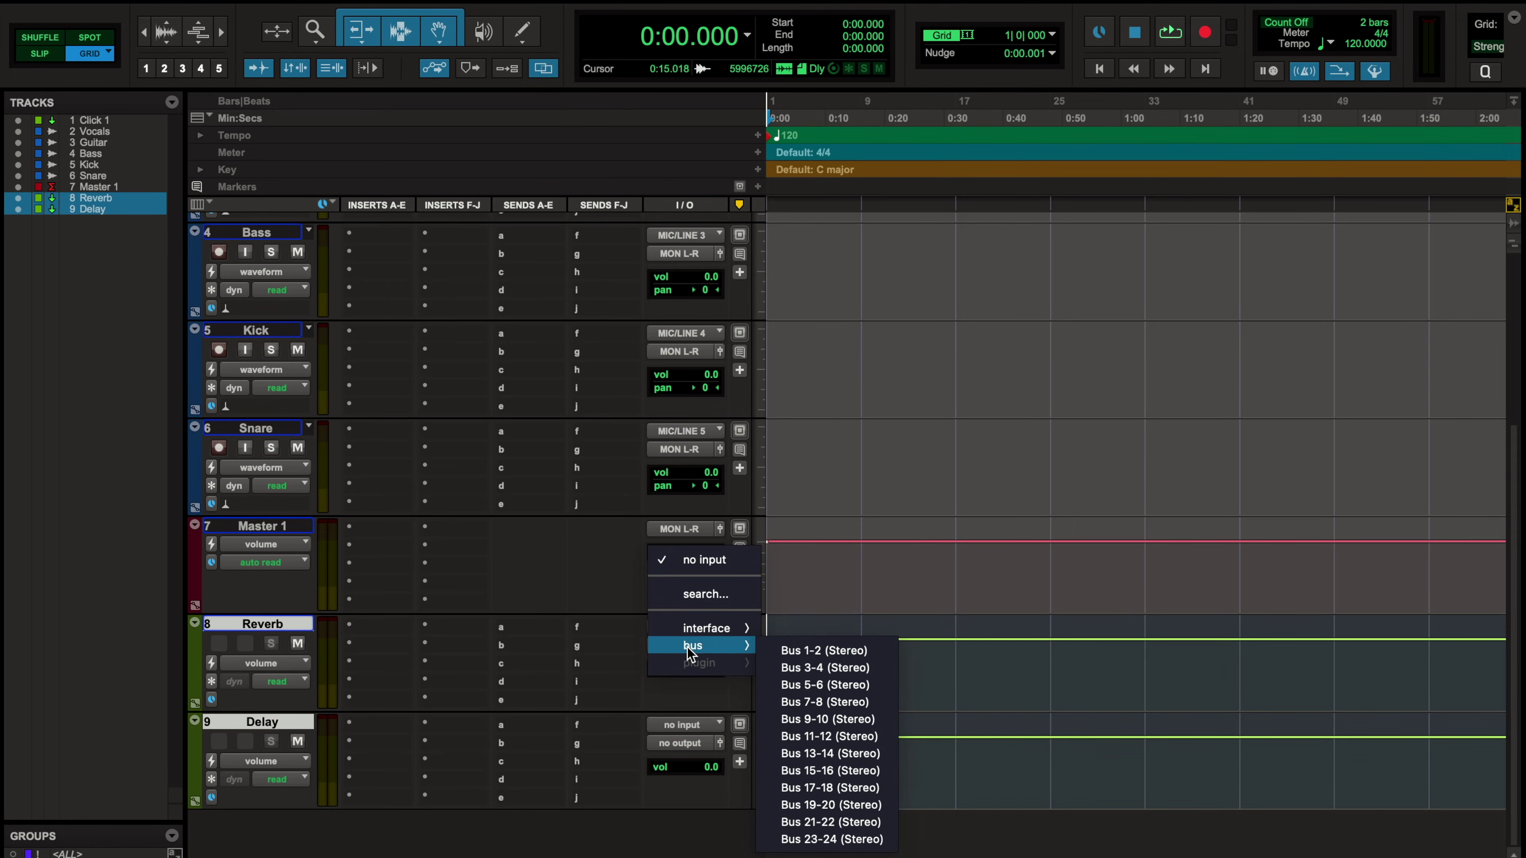
pyautogui.click(800, 649)
pyautogui.click(708, 726)
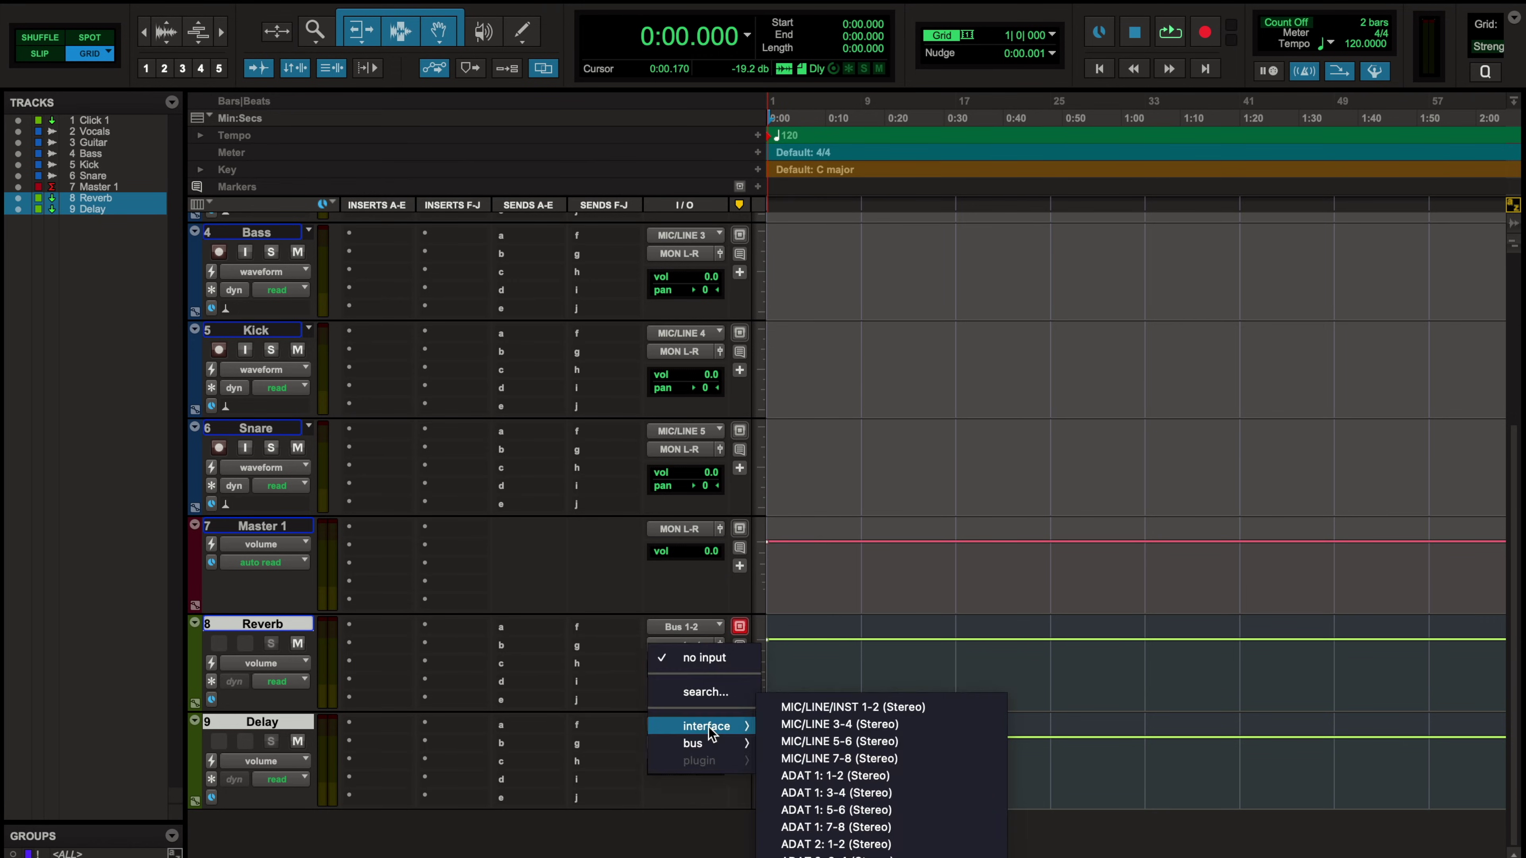
pyautogui.click(841, 723)
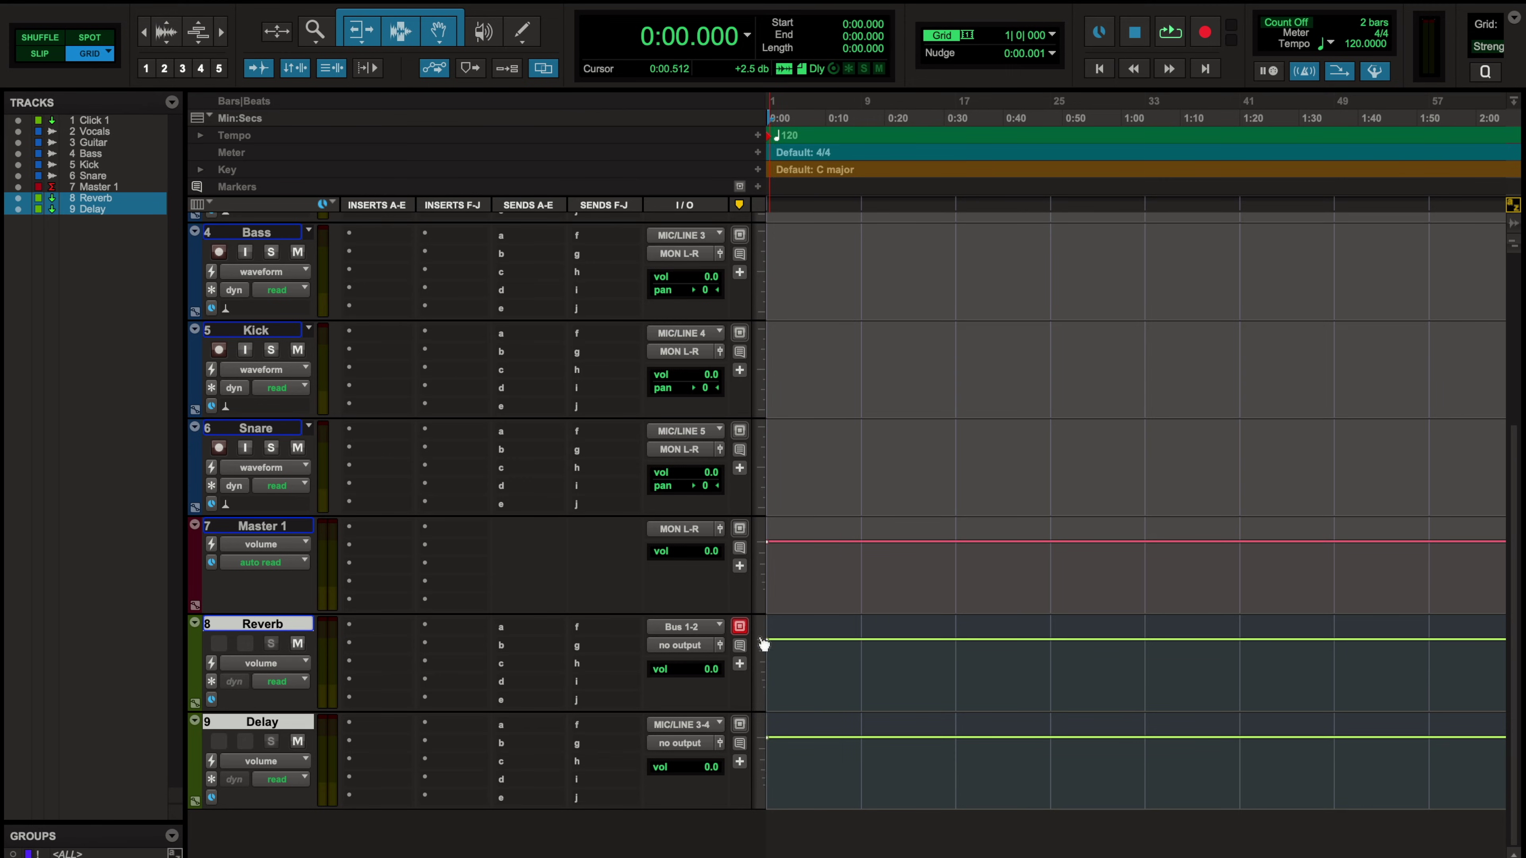
# Route the aux track outputs to MON L-R
pyautogui.click(703, 649)
pyautogui.moveTo(707, 652)
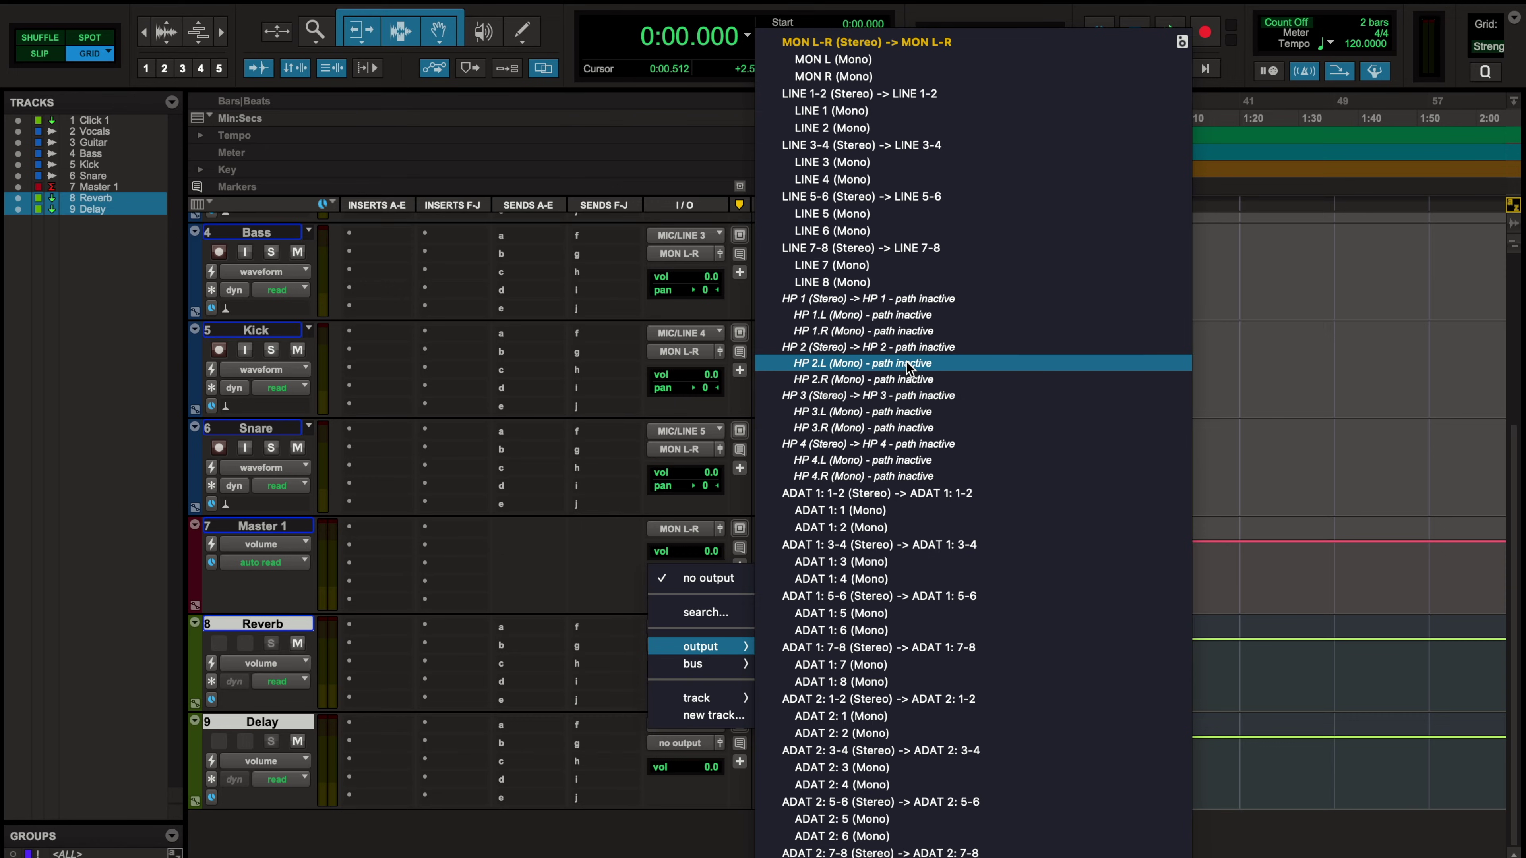
pyautogui.scroll(-1, 859, 183)
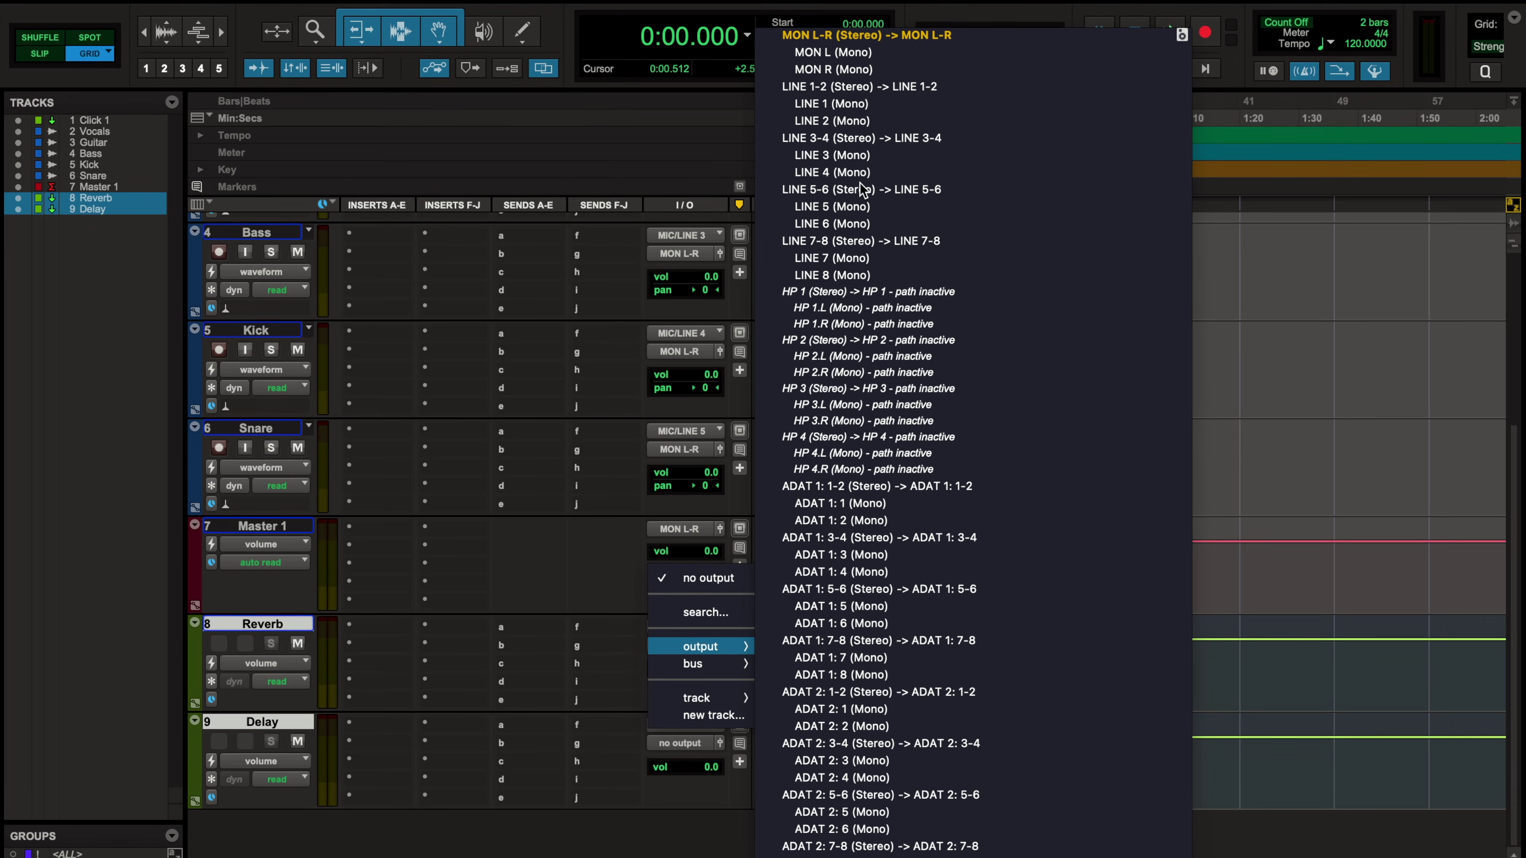
pyautogui.scroll(1, 863, 188)
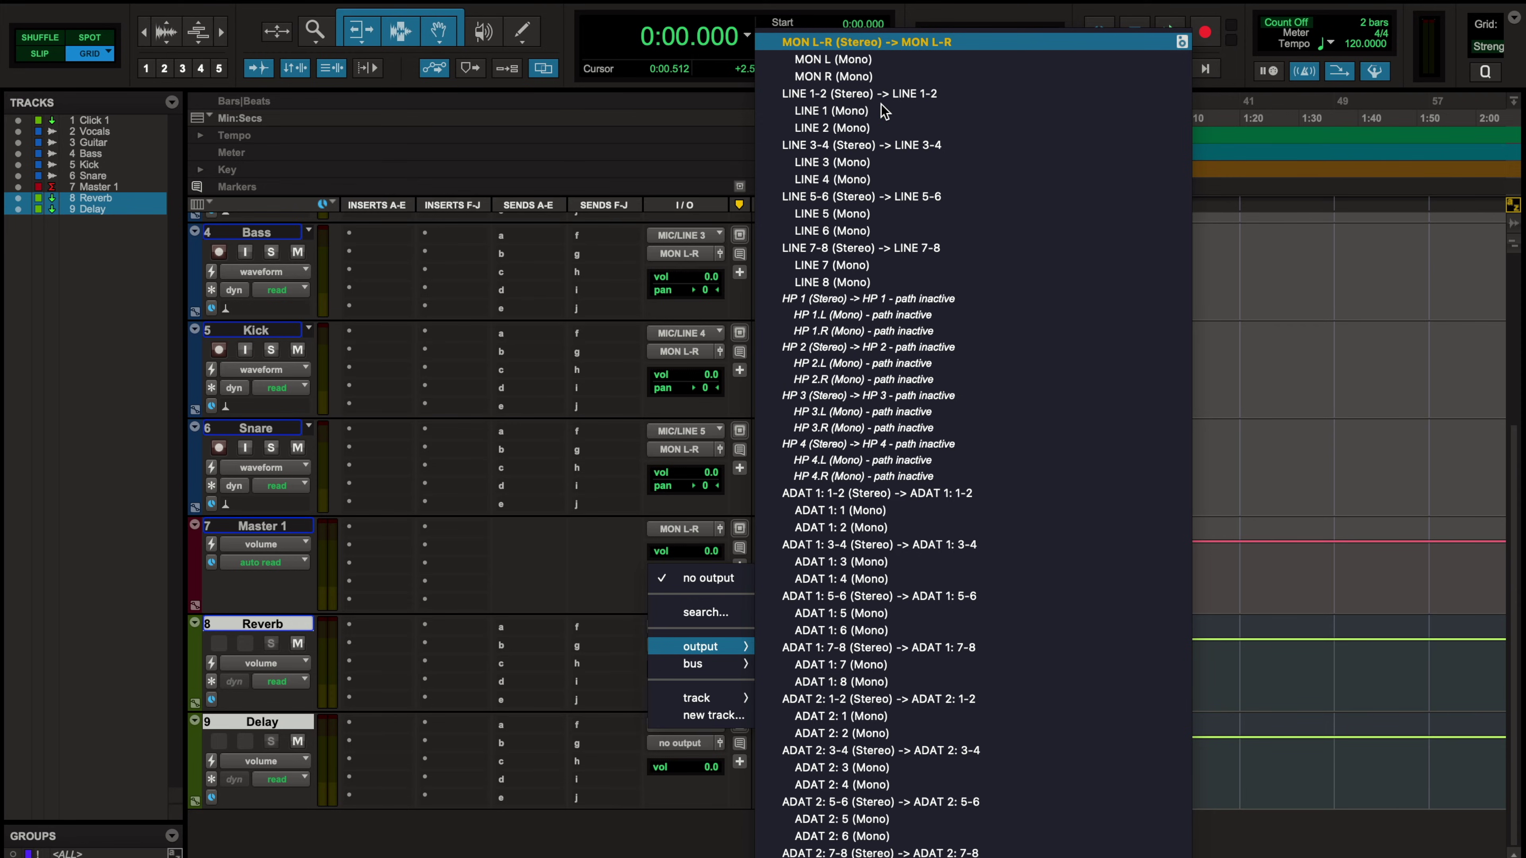
pyautogui.click(392, 640)
# Insert the D-Verb plugin on the Reverb aux's first insert
pyautogui.click(397, 634)
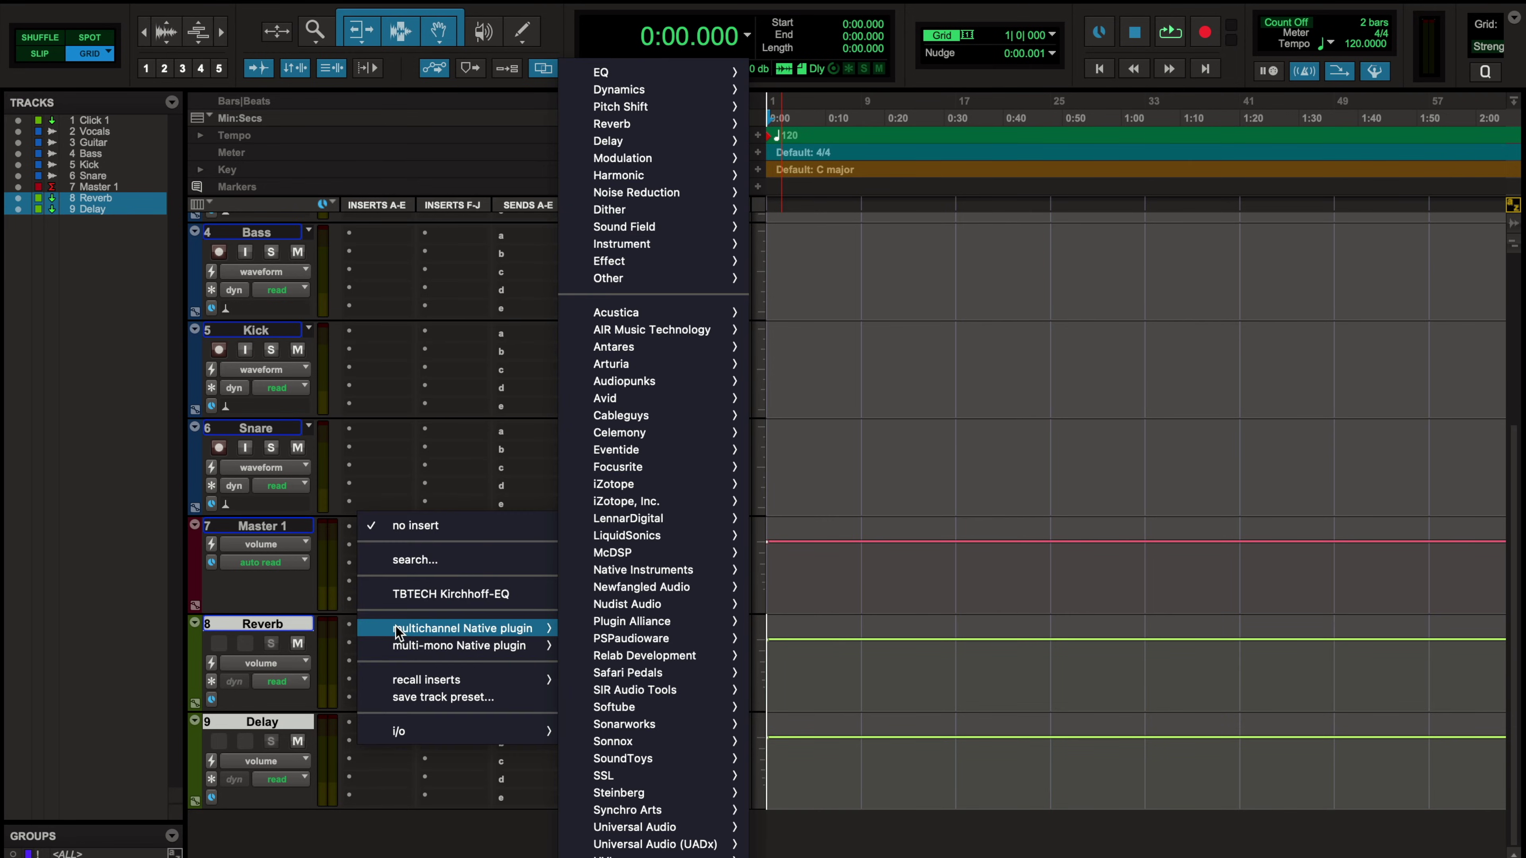
pyautogui.click(781, 124)
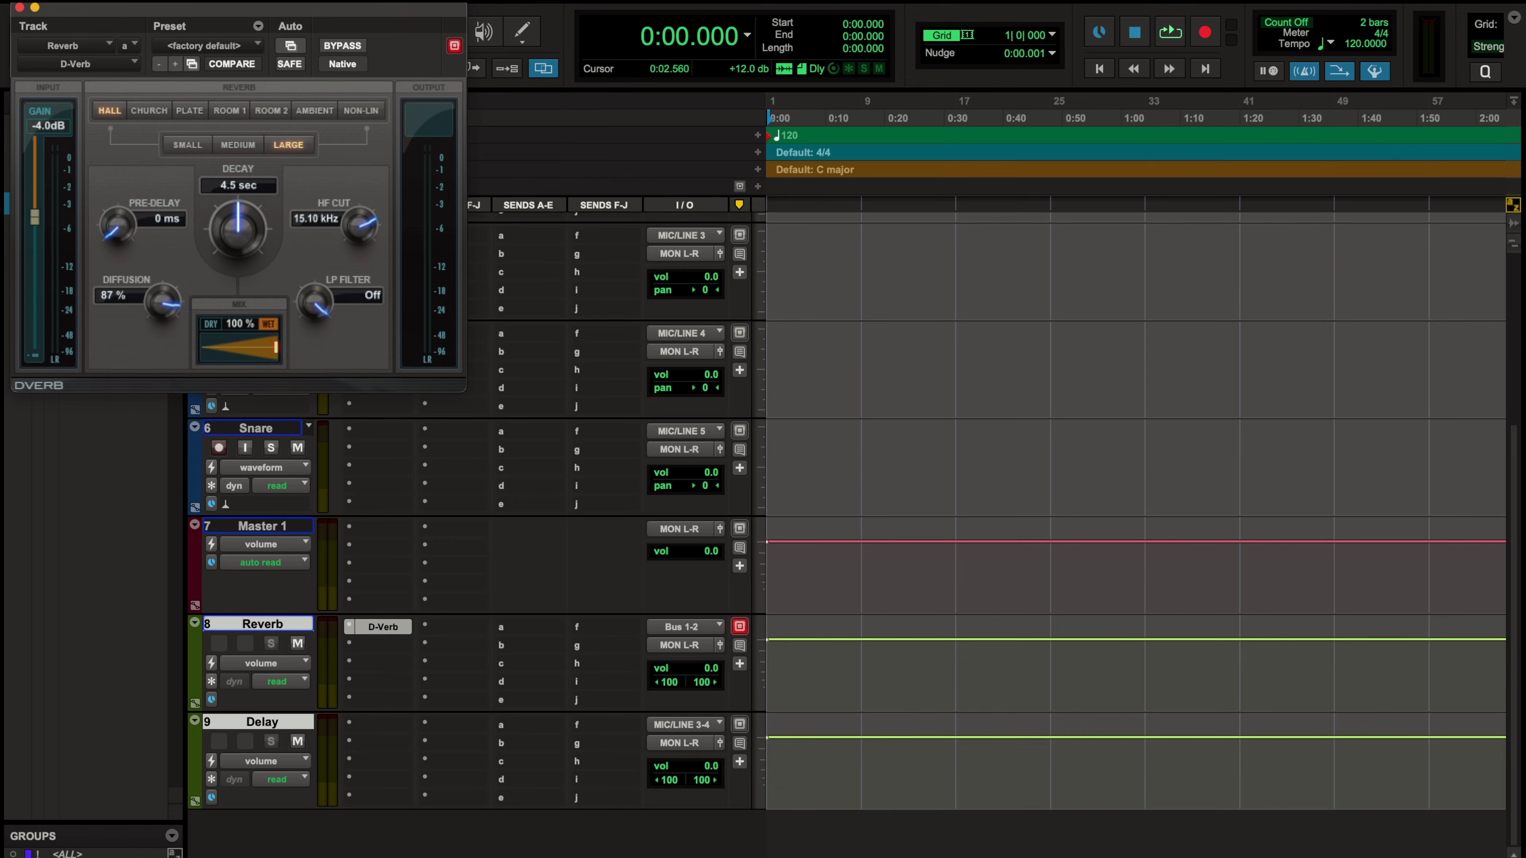
pyautogui.moveTo(330, 15); pyautogui.dragTo(800, 292)
# Insert the Mod Delay III plugin on the Delay aux's first insert
pyautogui.click(385, 731)
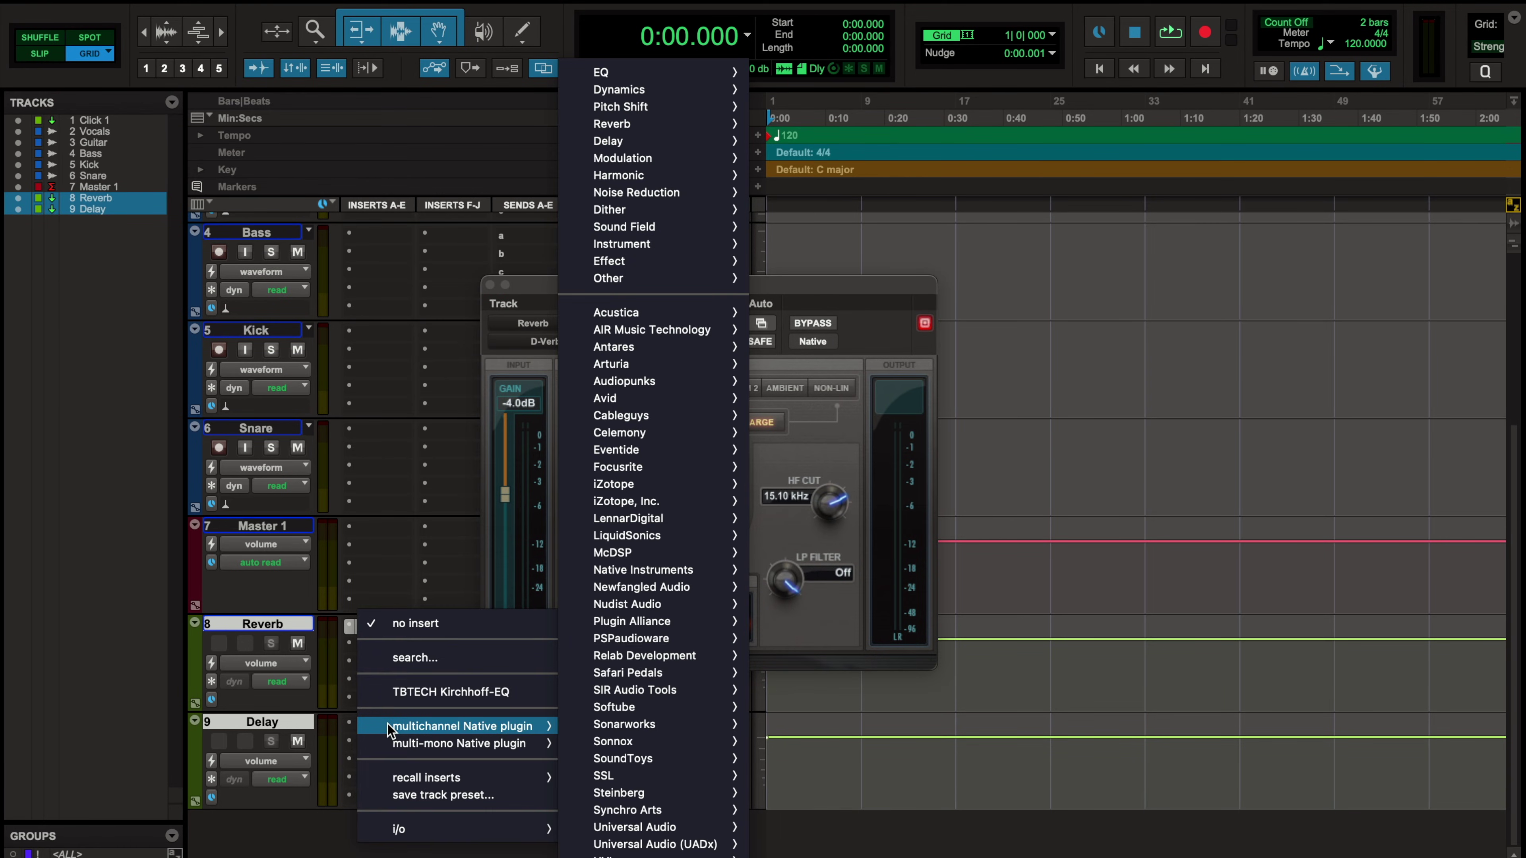
pyautogui.click(793, 157)
pyautogui.moveTo(562, 289); pyautogui.dragTo(645, 278)
# Arrange the D-Verb and Mod Delay III windows side by side, then close both
pyautogui.click(373, 628)
pyautogui.click(439, 12)
pyautogui.moveTo(438, 12); pyautogui.dragTo(567, 283)
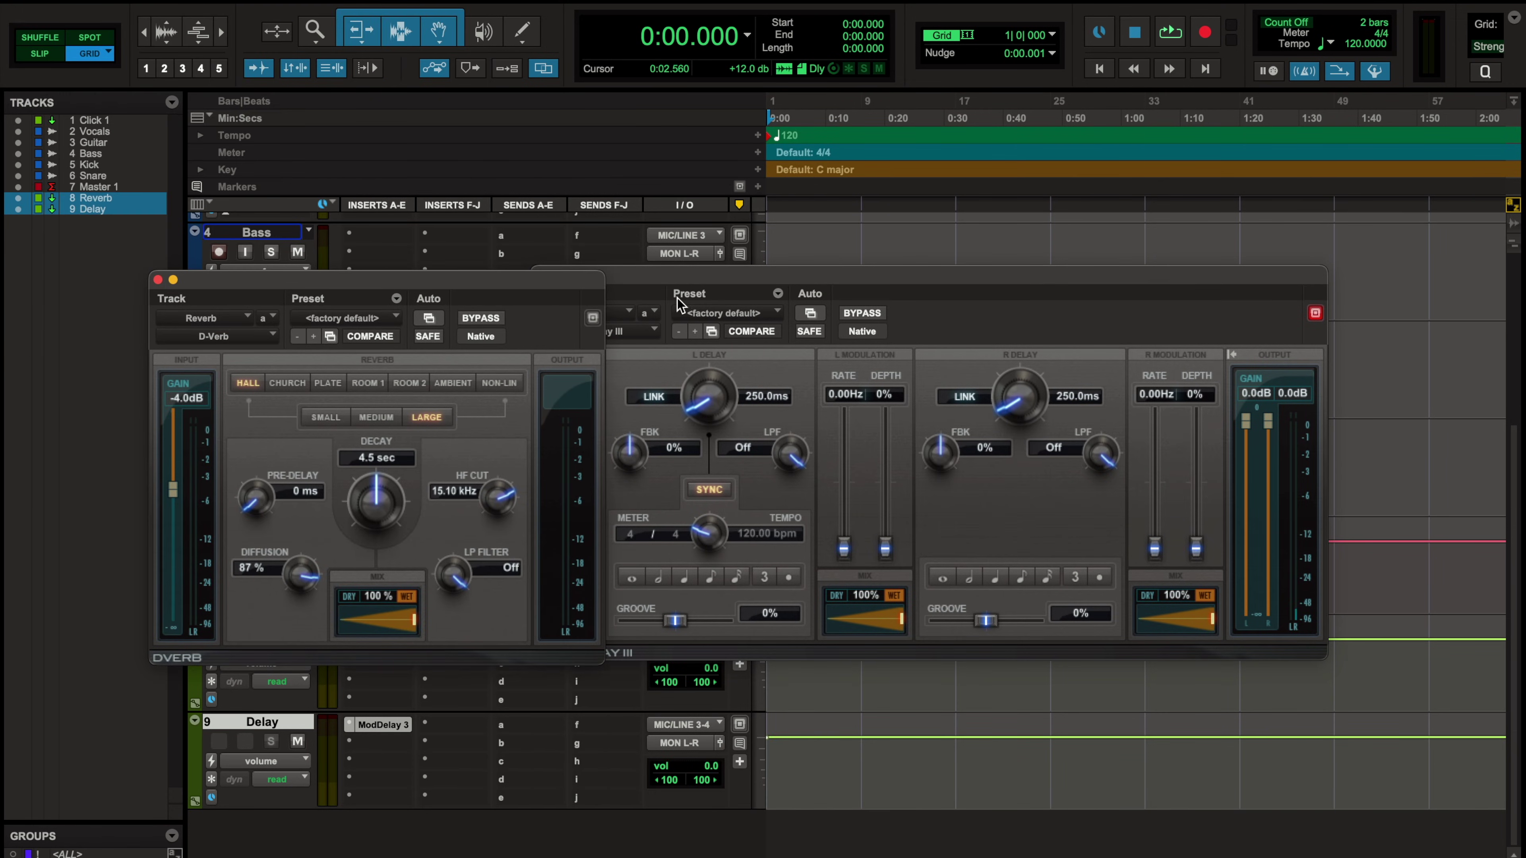
pyautogui.moveTo(729, 288); pyautogui.dragTo(847, 306)
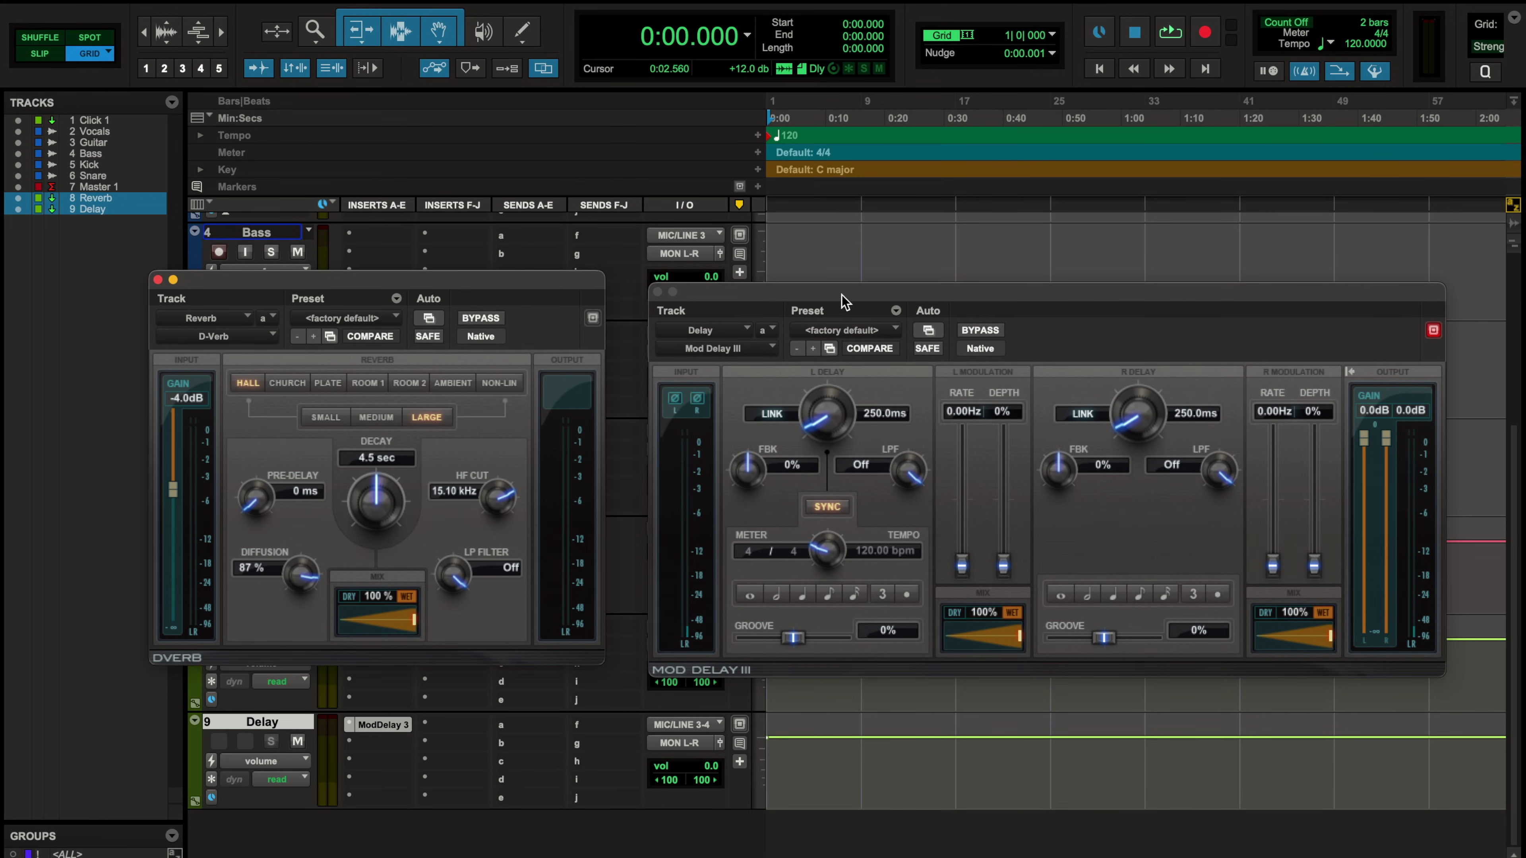
pyautogui.click(840, 305)
pyautogui.moveTo(831, 300); pyautogui.dragTo(772, 297)
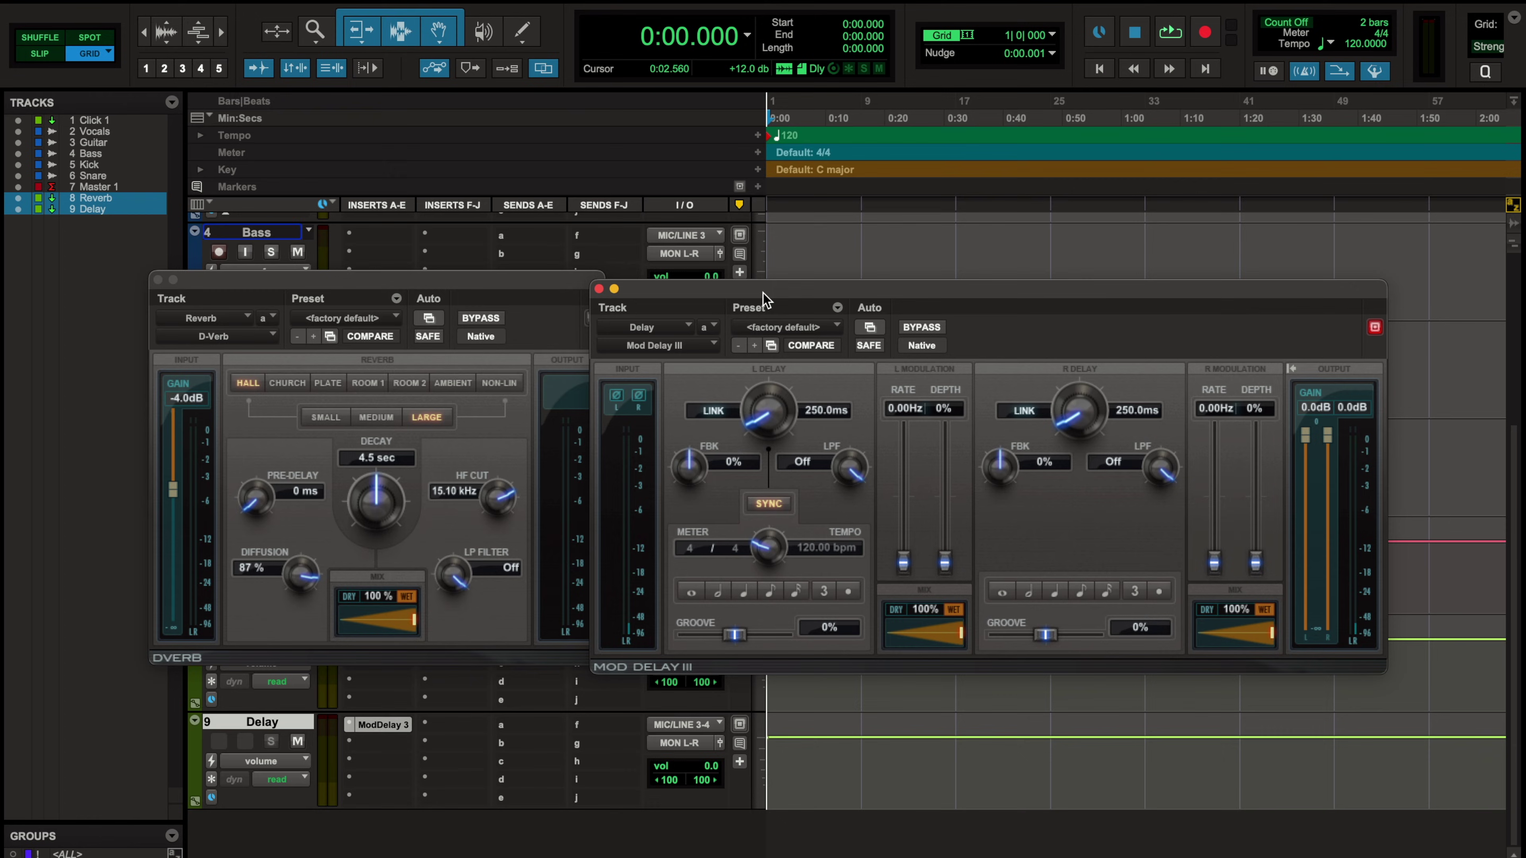
pyautogui.click(158, 280)
pyautogui.click(598, 288)
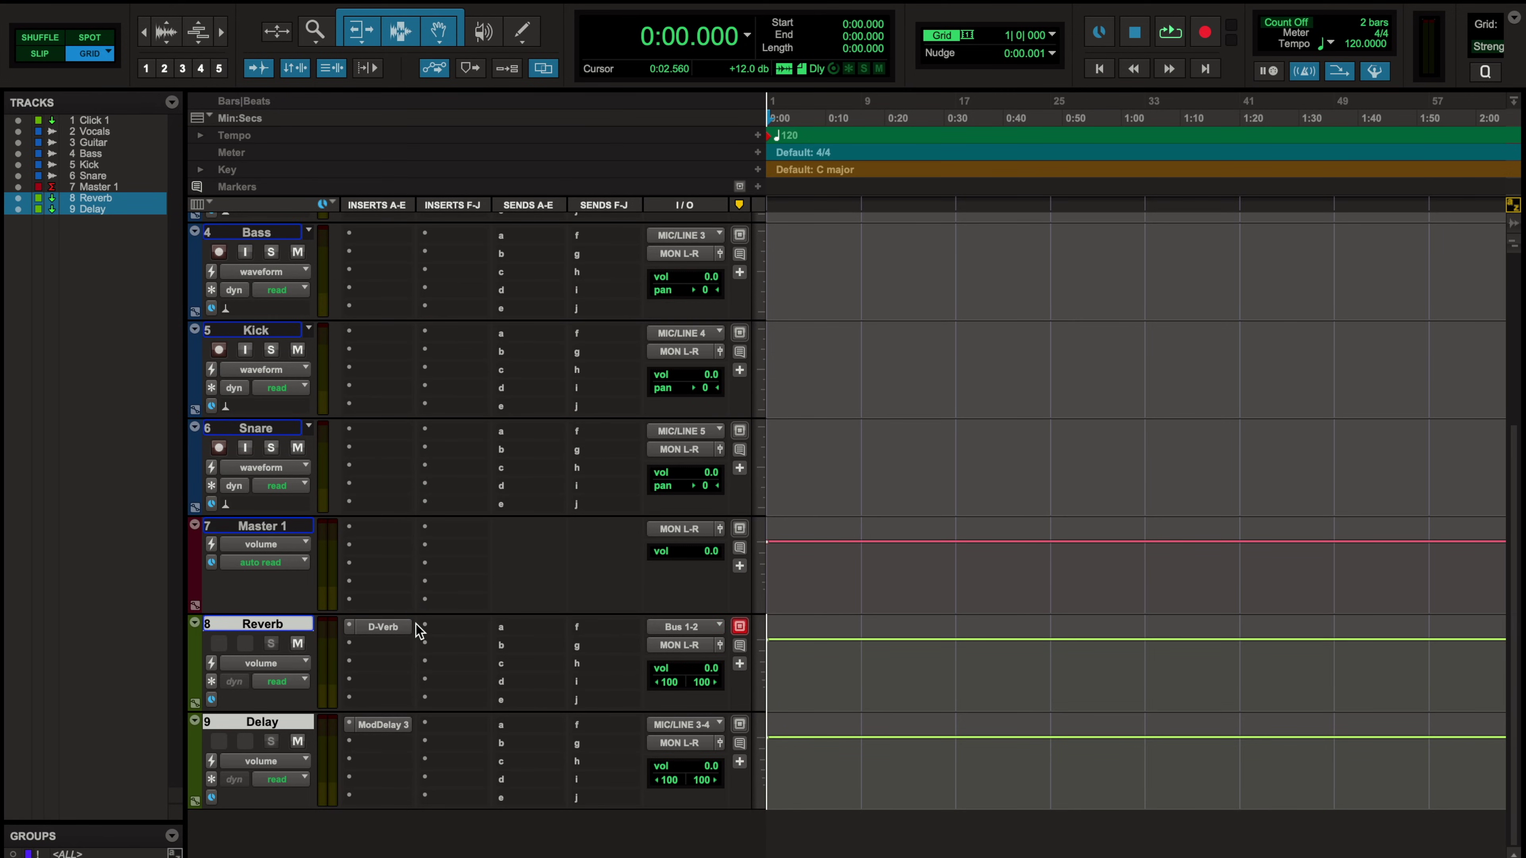
# Rename the Bus 1-2 aux input path to 'Reverb'
pyautogui.rightClick(688, 631)
pyautogui.click(698, 666)
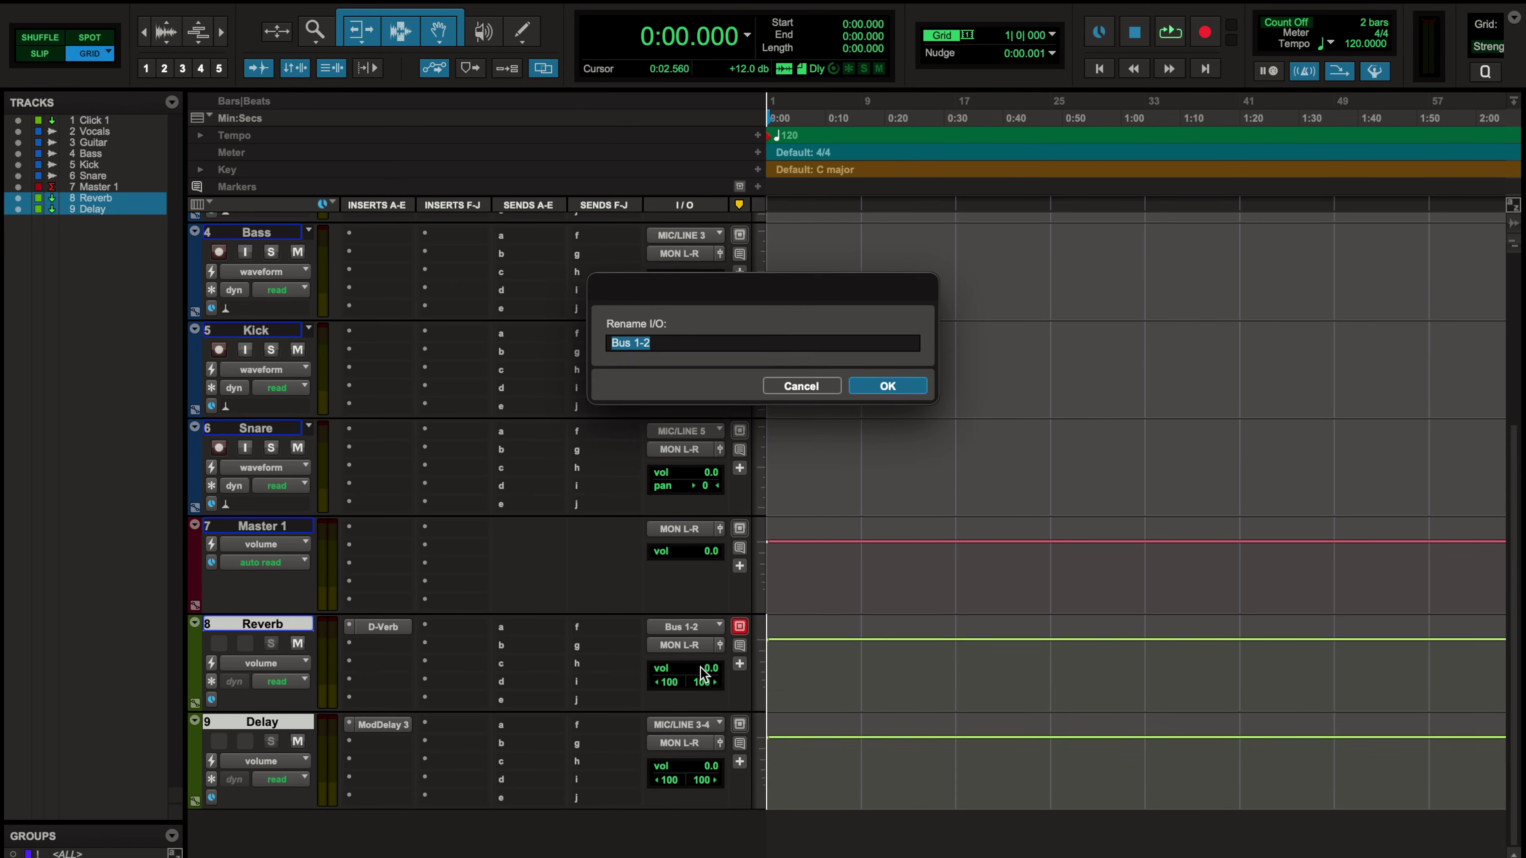
pyautogui.press('capslock')
pyautogui.press('capslock')
pyautogui.write('Reverb')
pyautogui.press('Return')
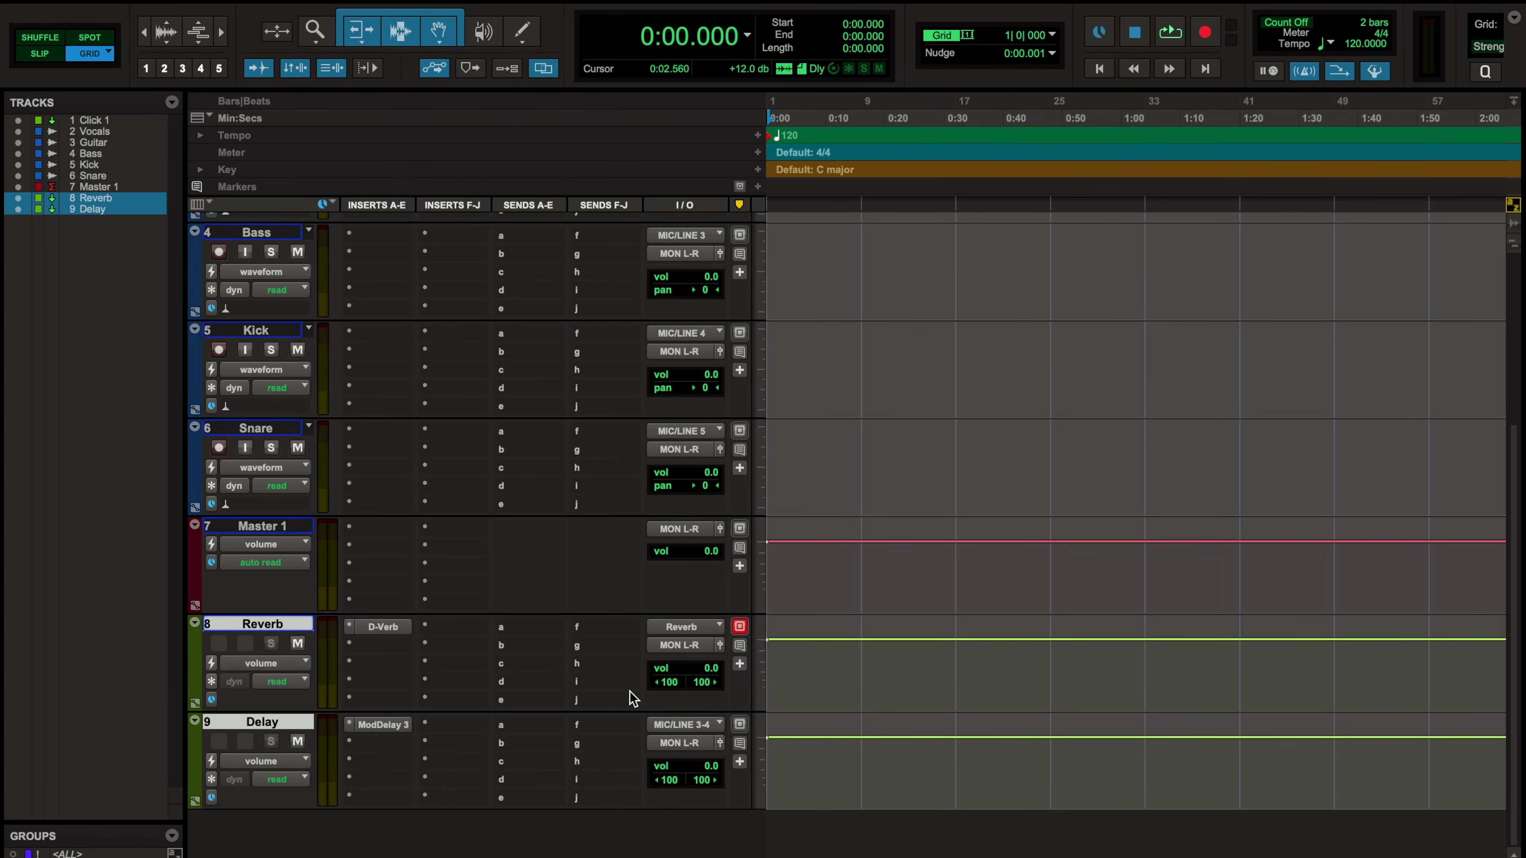
# Rename the MIC/LINE 3-4 path to 'Delay' and bring up Vocals send a destinations
pyautogui.rightClick(668, 727)
pyautogui.click(704, 766)
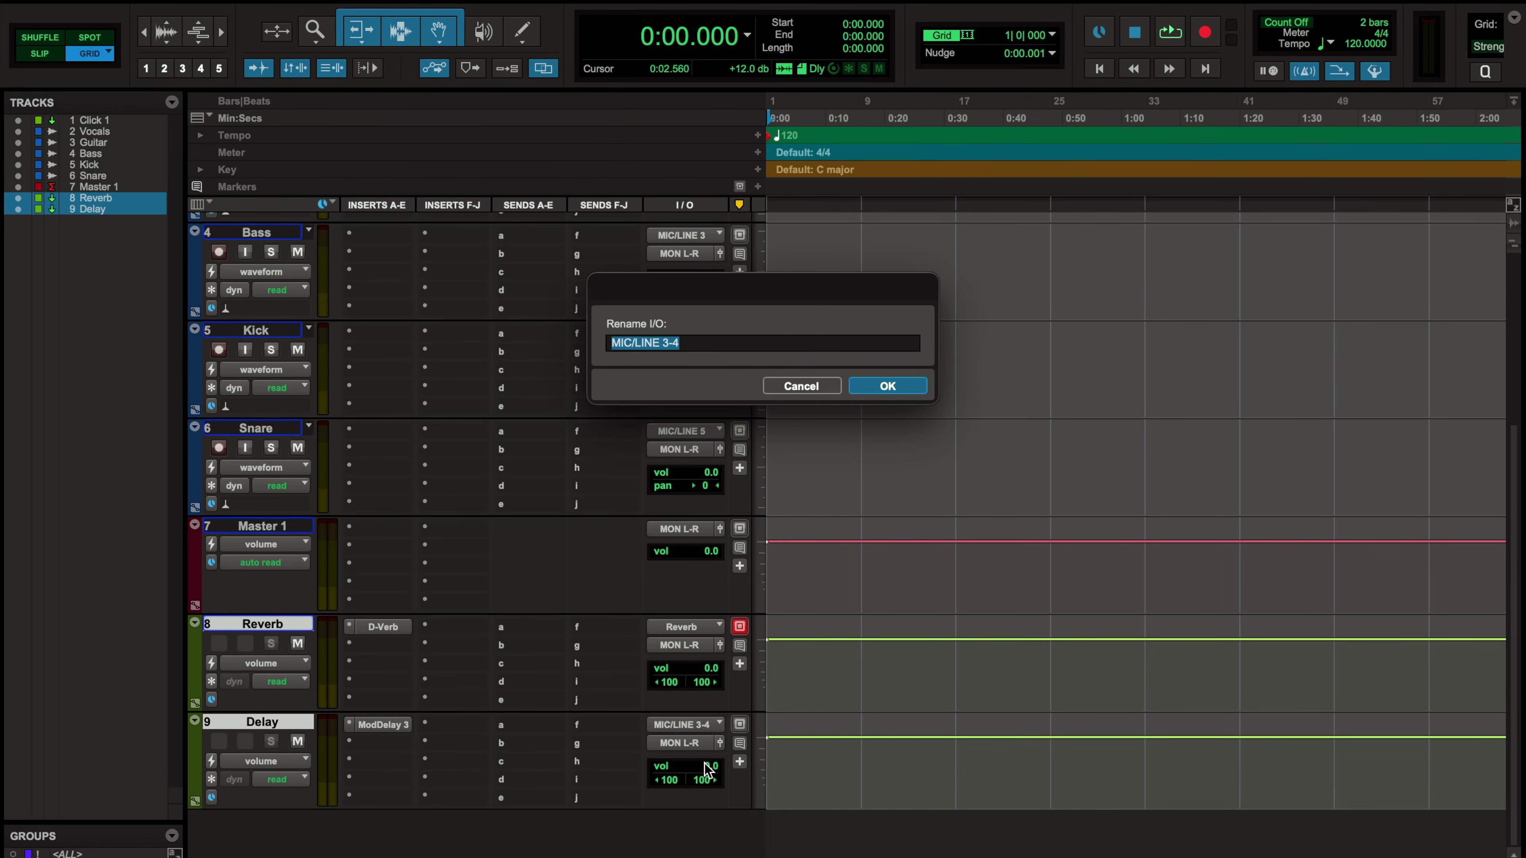
pyautogui.write('Delay')
pyautogui.press('Return')
pyautogui.scroll(5, 344, 592)
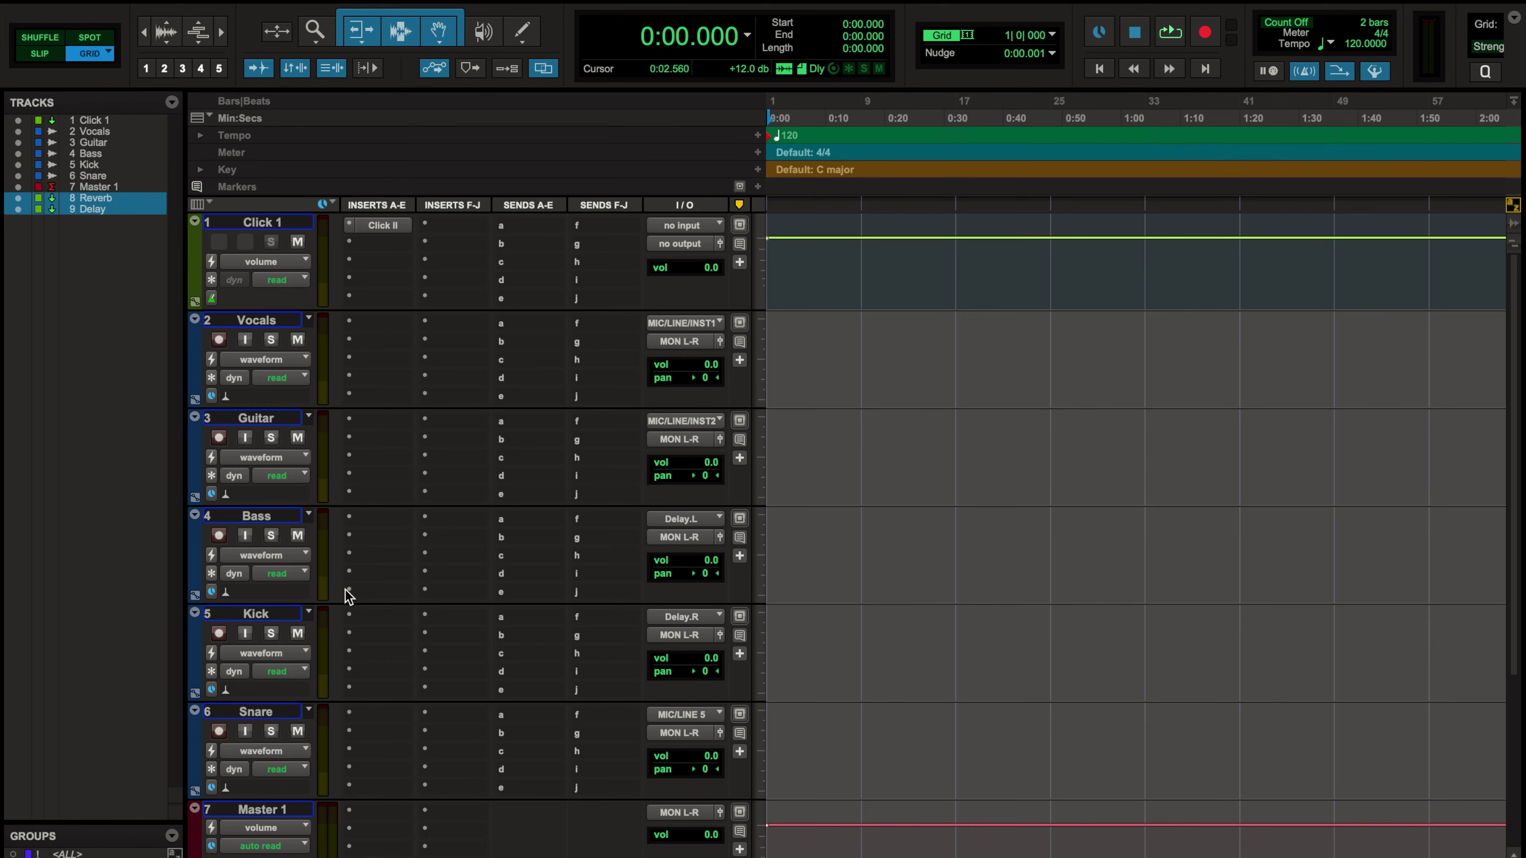
pyautogui.click(527, 326)
# Assign Vocals send a to the Reverb bus and zoom the timeline in horizontally
pyautogui.write('rev')
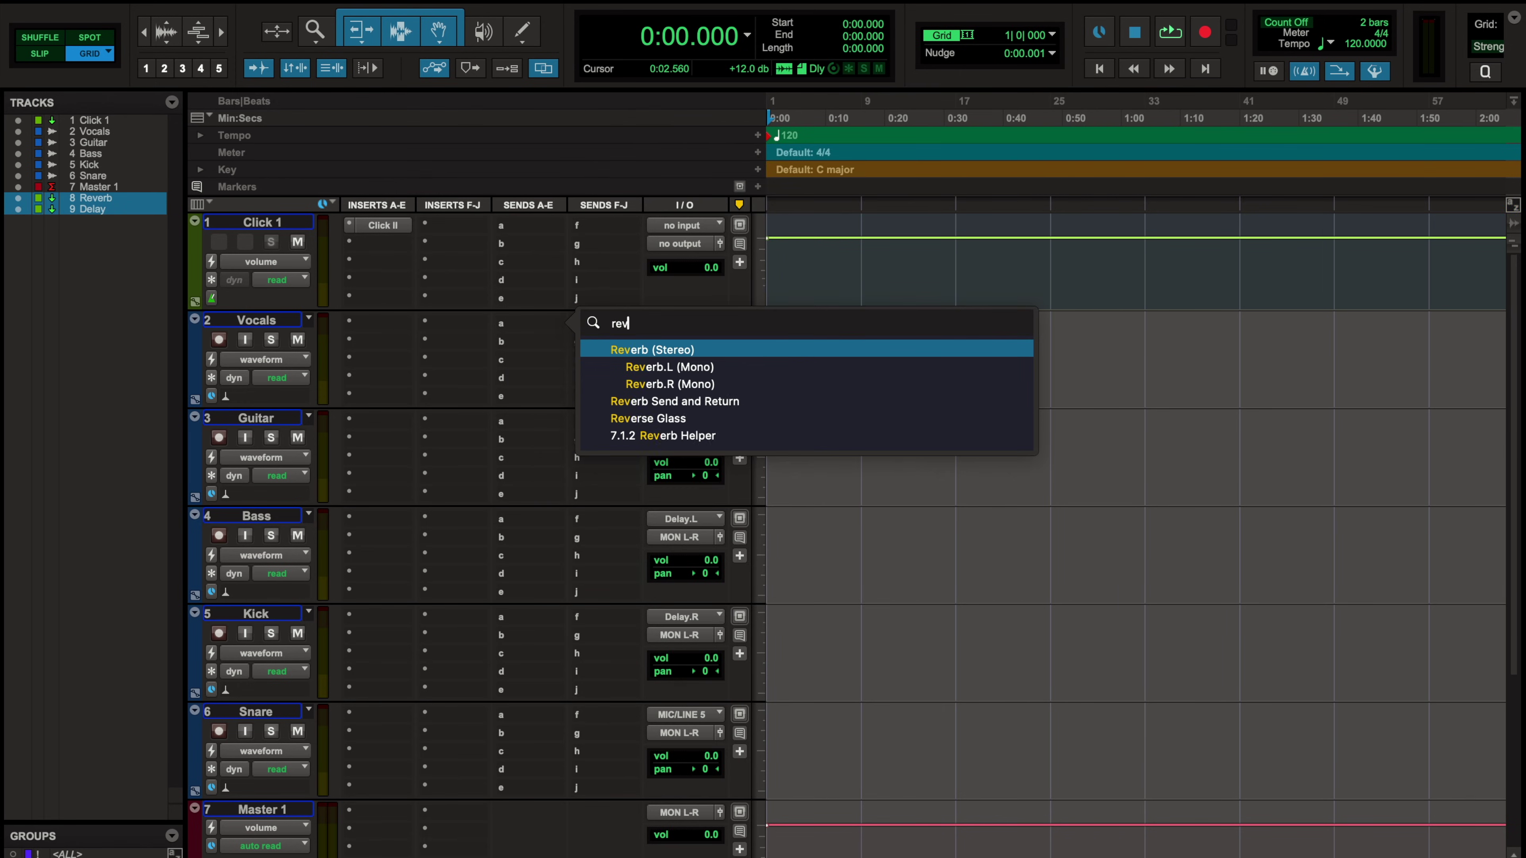
pyautogui.write('er')
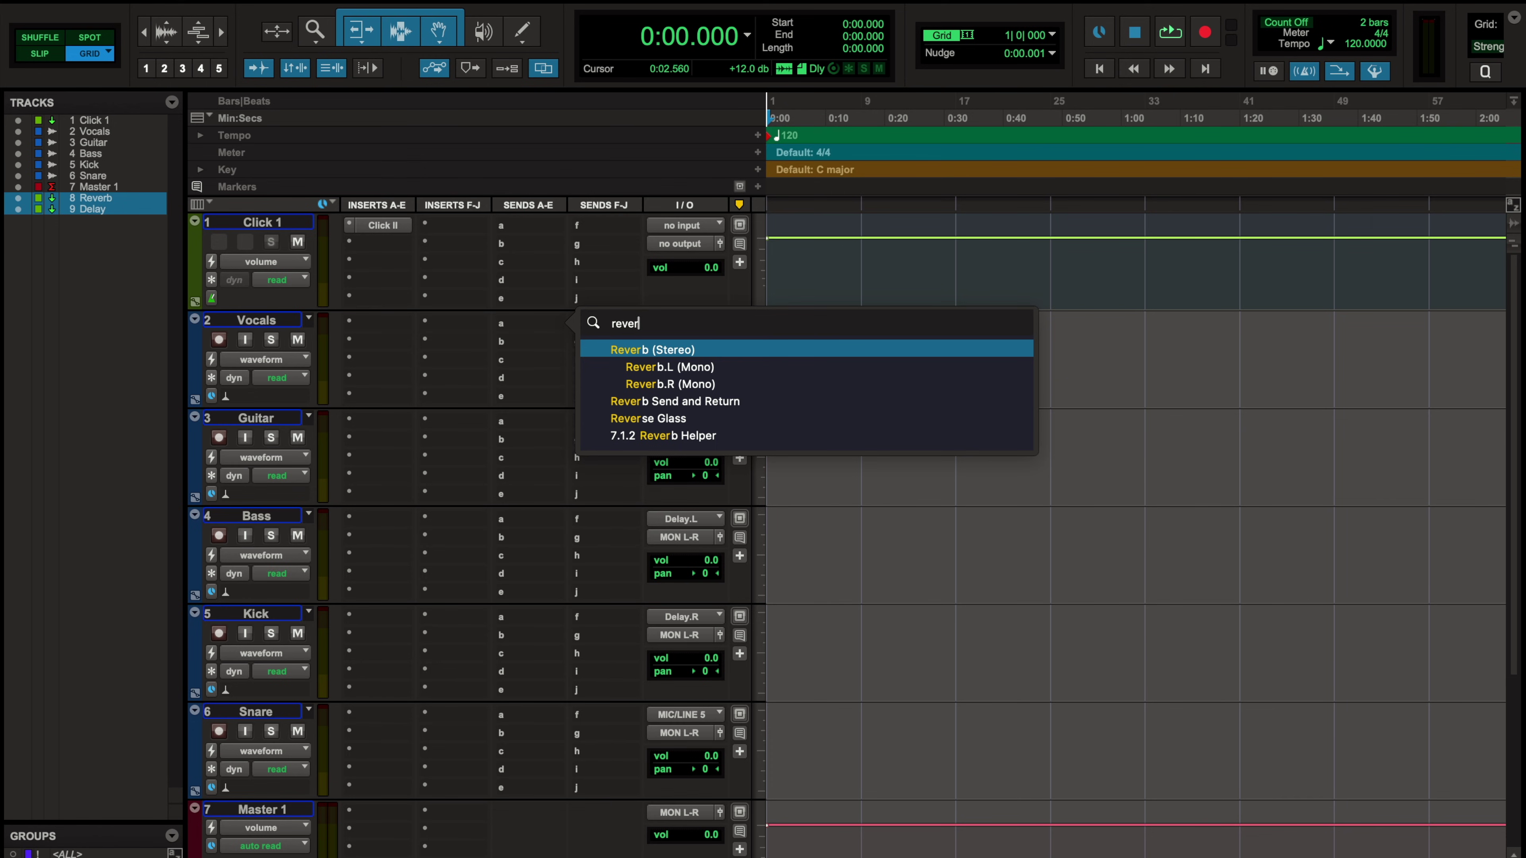
pyautogui.press('Return')
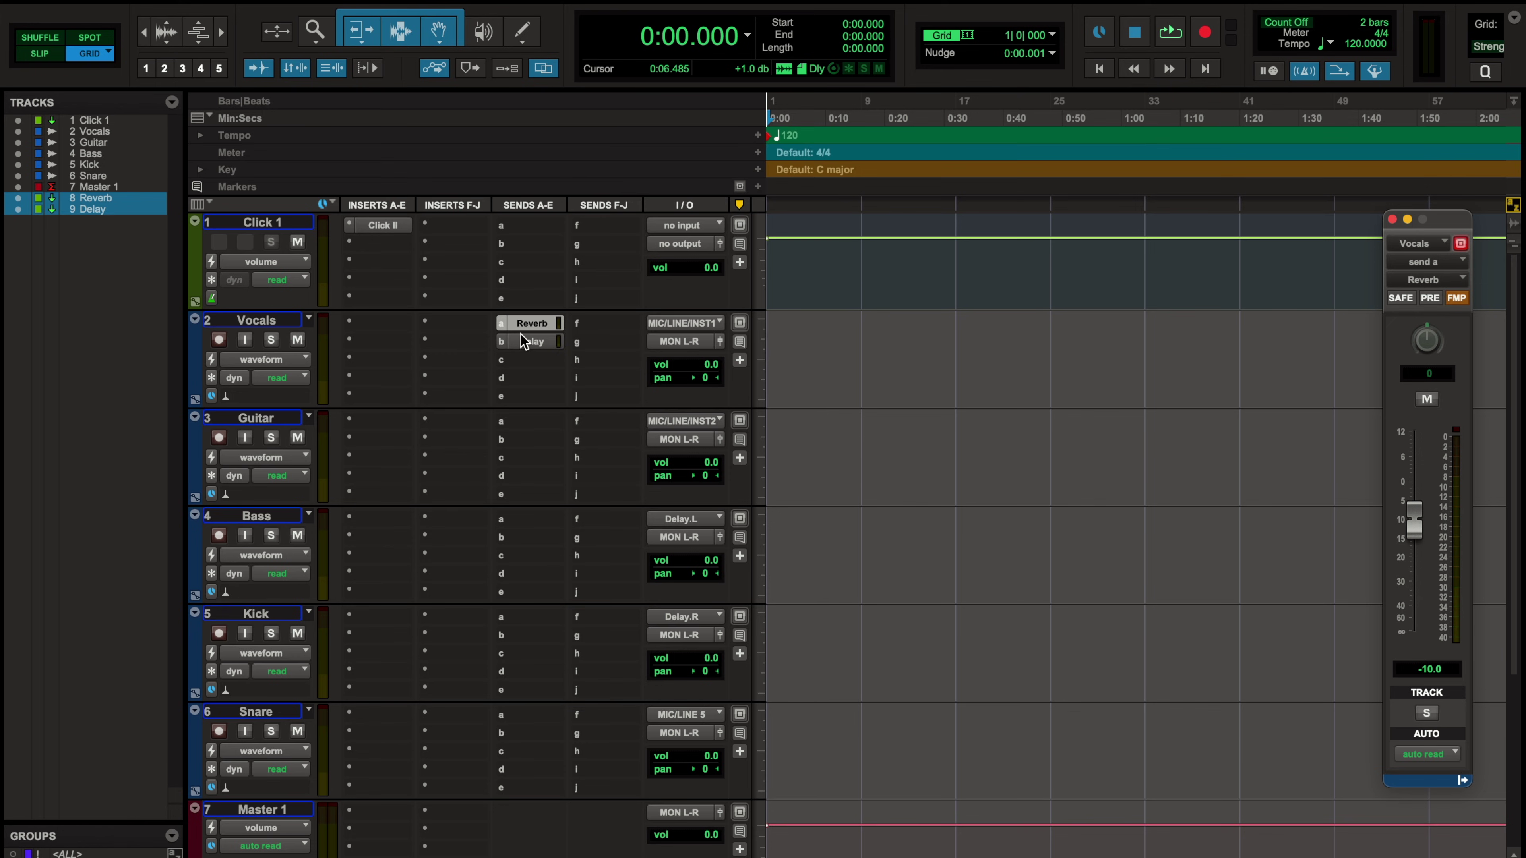
pyautogui.press('super+bracketright')
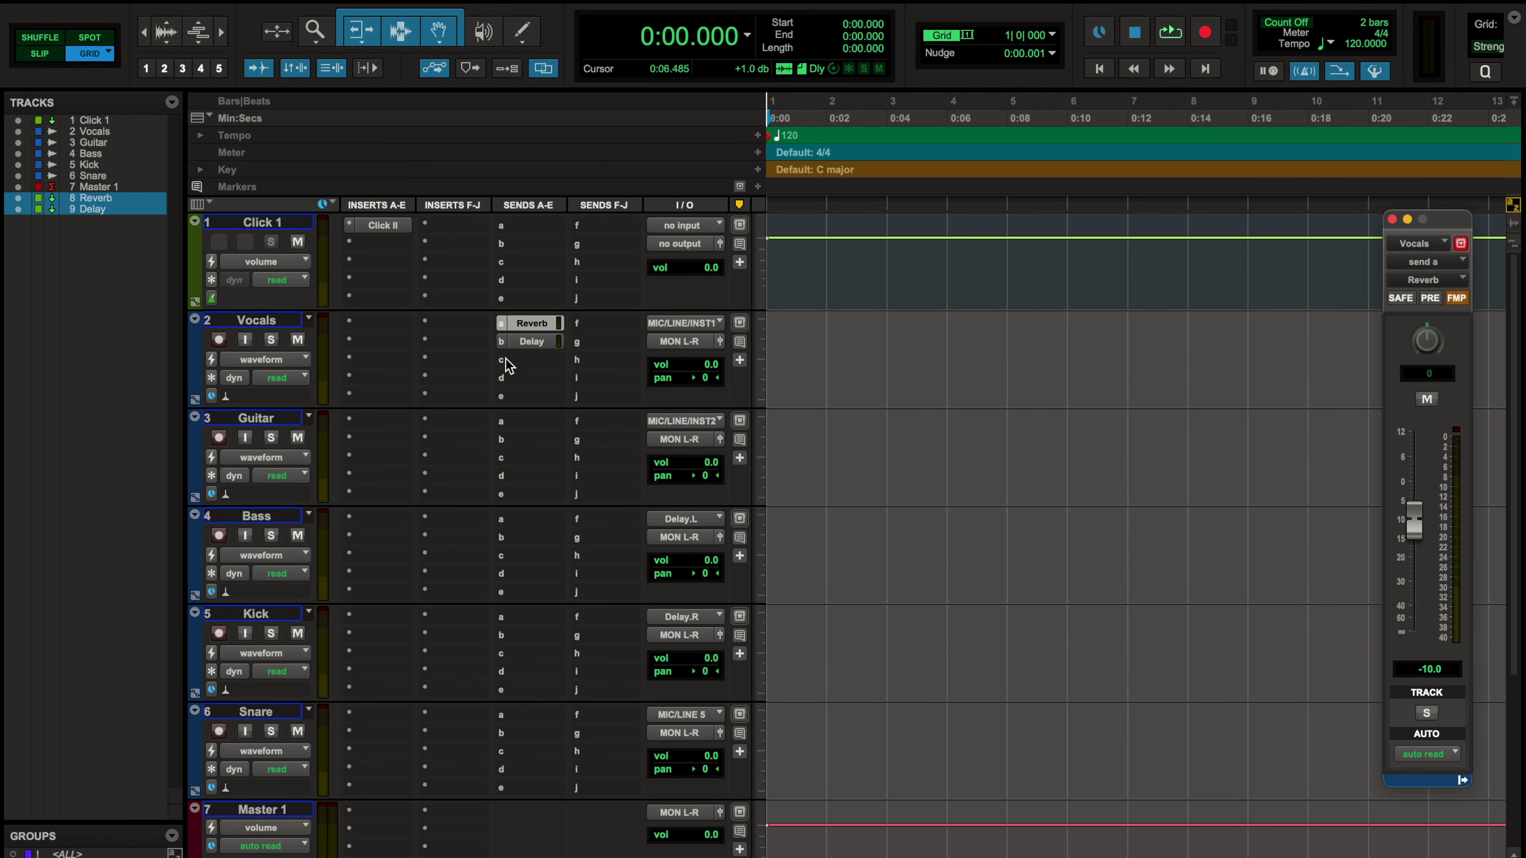
# Turn on Vocals input monitoring and close the Vocals send a level window
pyautogui.click(242, 335)
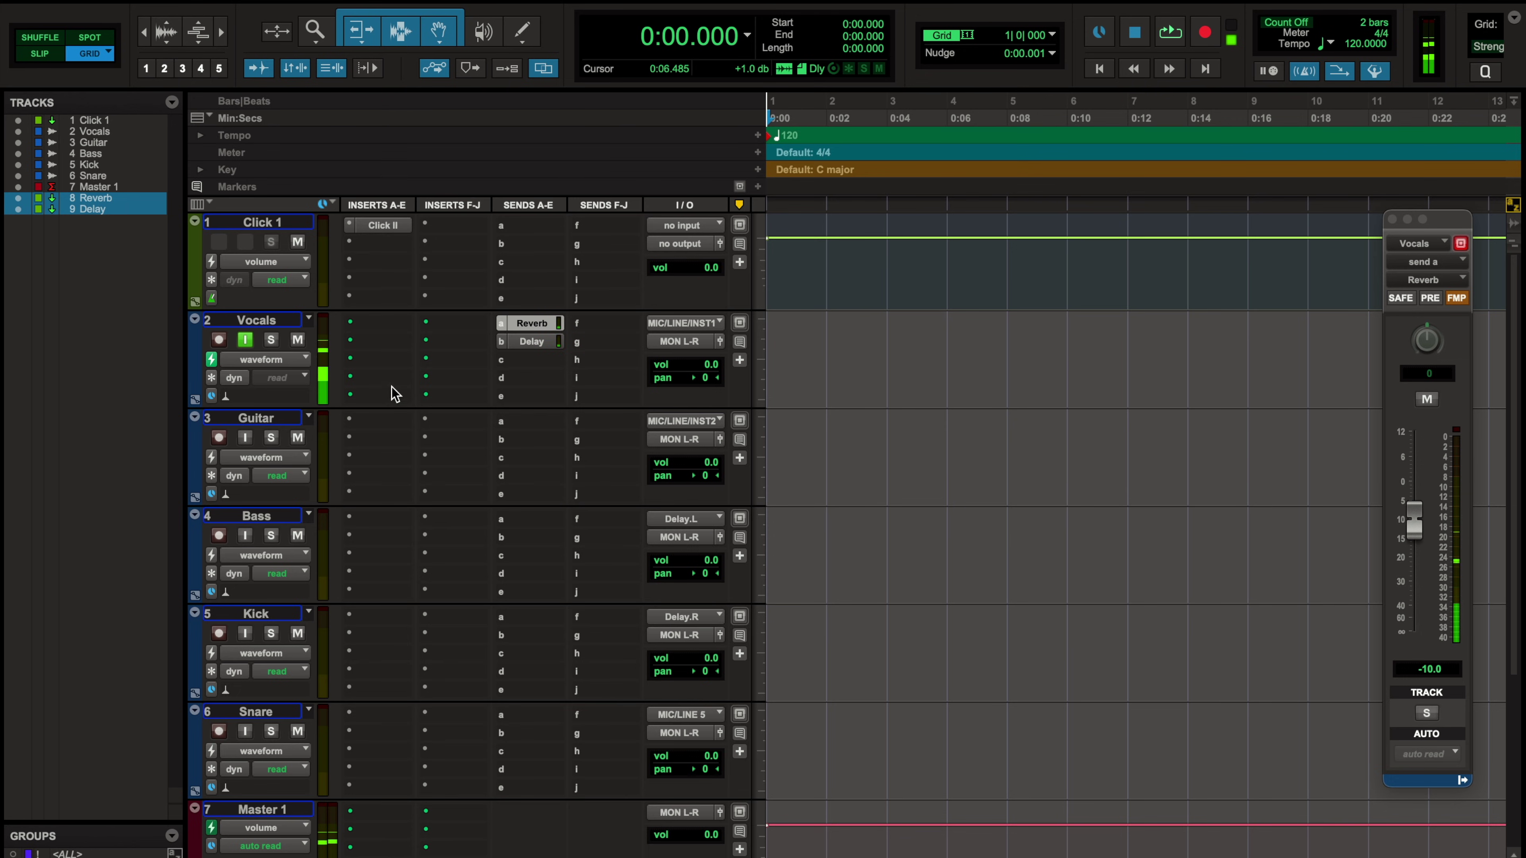
pyautogui.scroll(-5, 467, 409)
pyautogui.scroll(5, 467, 402)
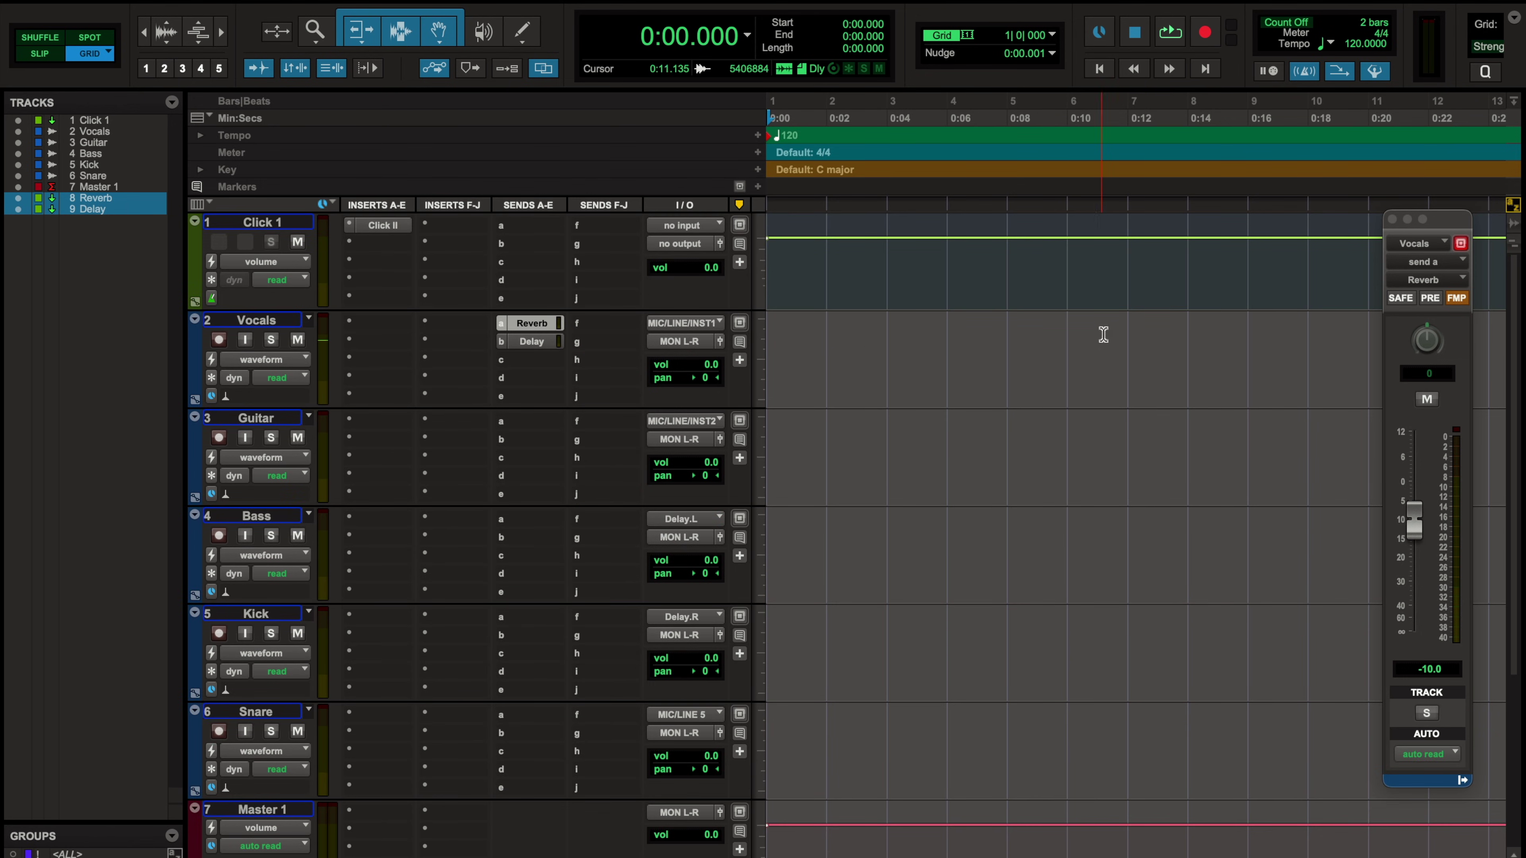
pyautogui.click(1392, 219)
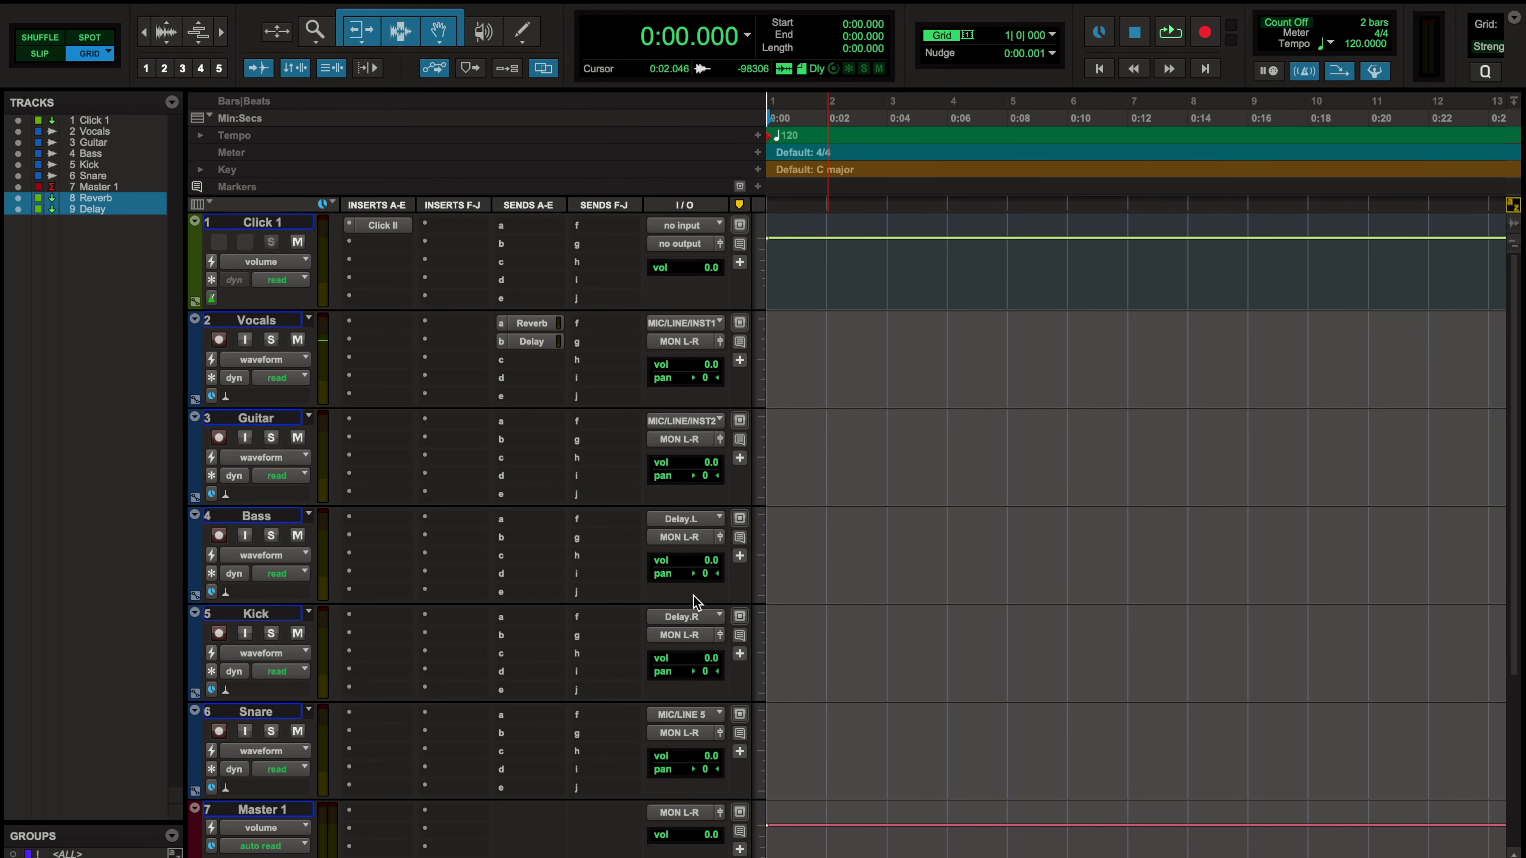
pyautogui.scroll(-5, 634, 621)
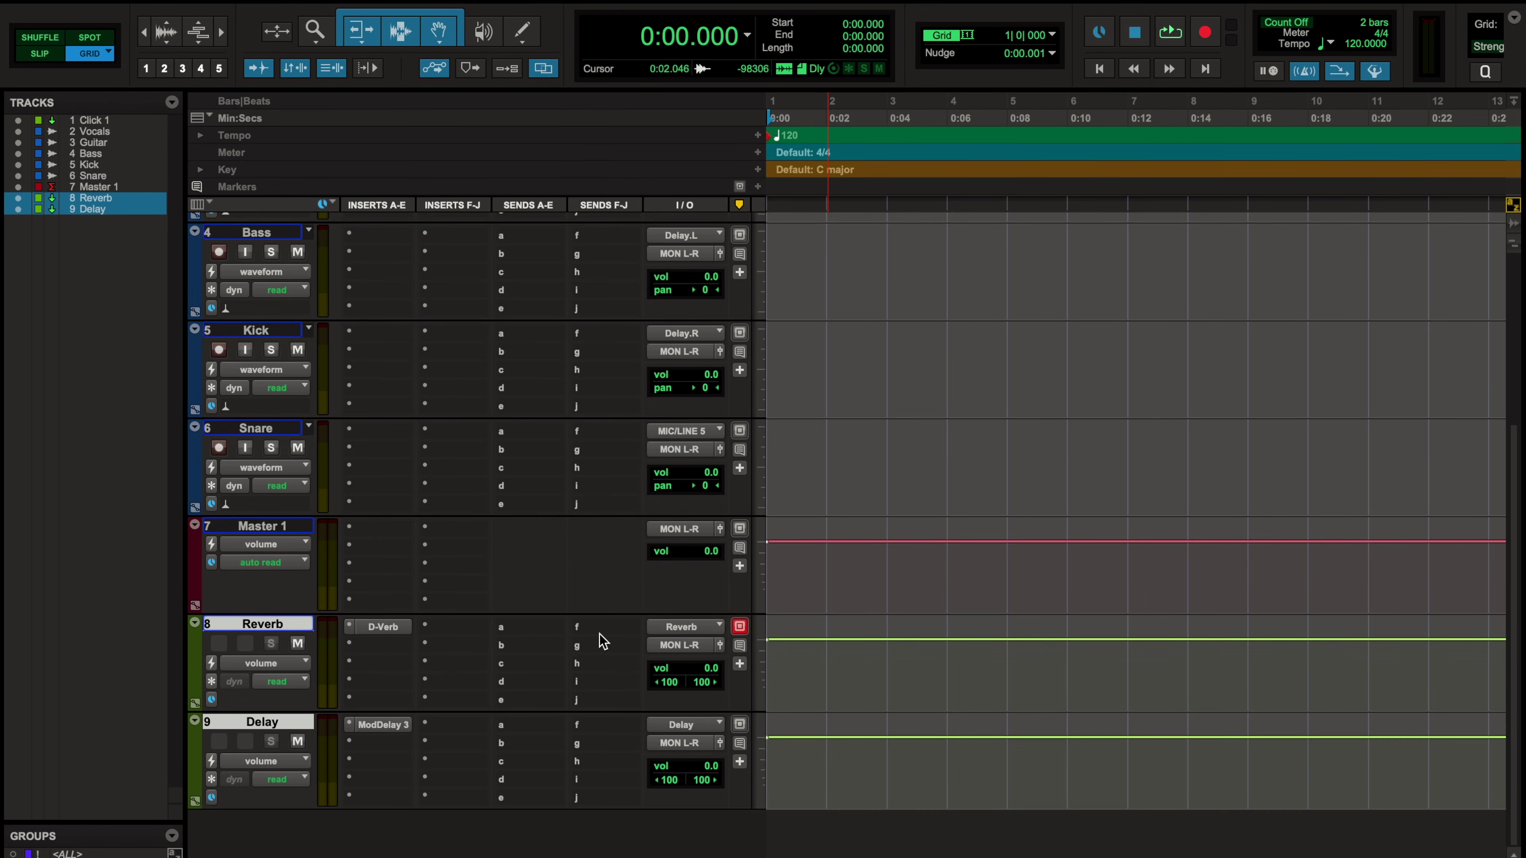